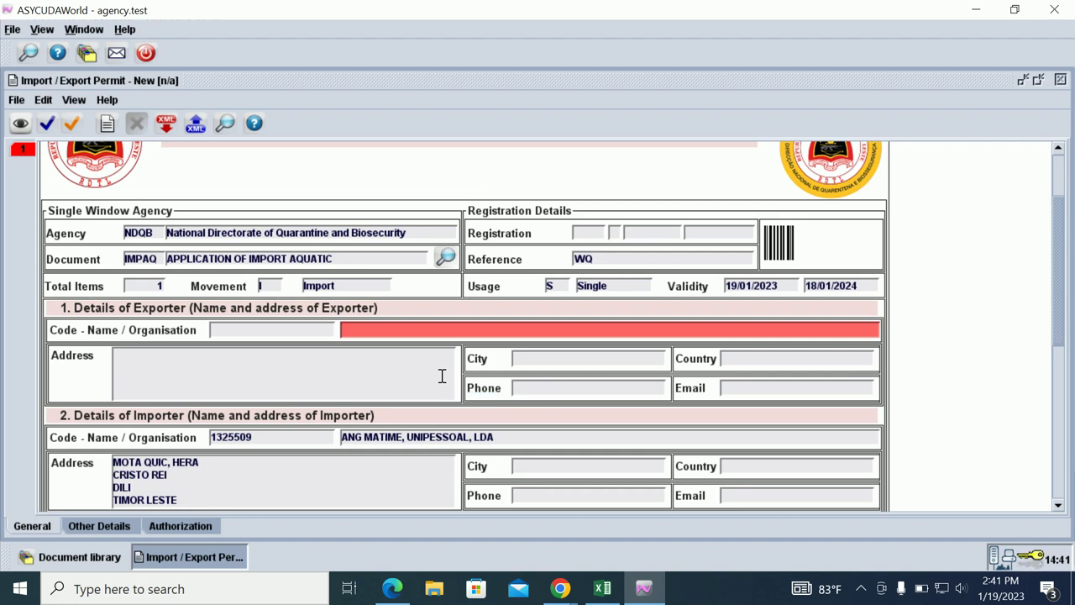
# Enter exporter Alor Jaya, address Alor Kupang, city Alor, country Indonesia, leaving phone and email blank.
pyautogui.write('Alor Jaya')
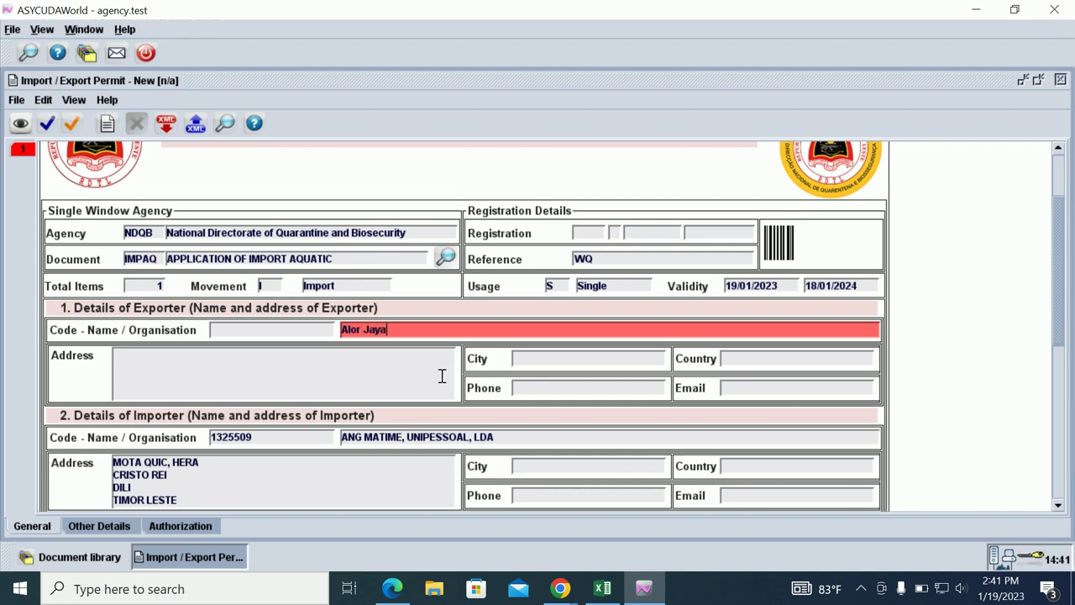
pyautogui.press('Tab')
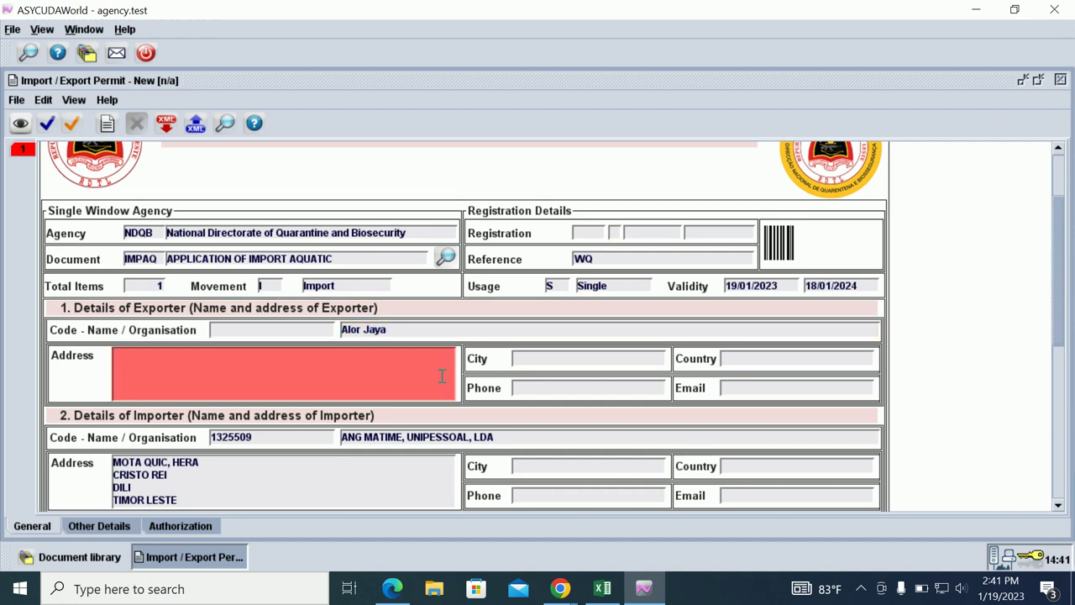
pyautogui.write('Alor Kupang')
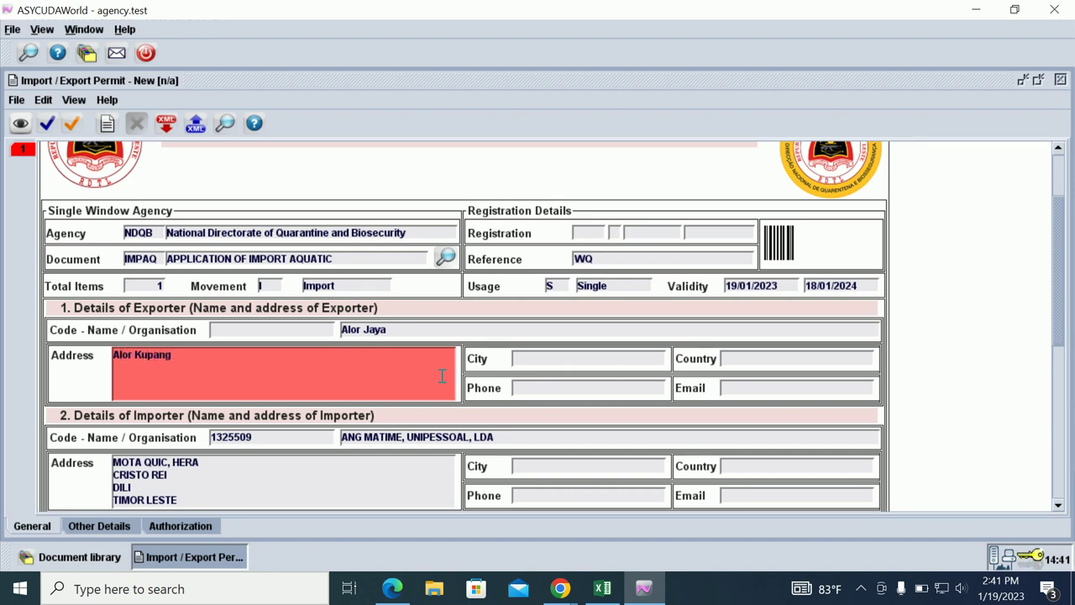
pyautogui.press('Tab')
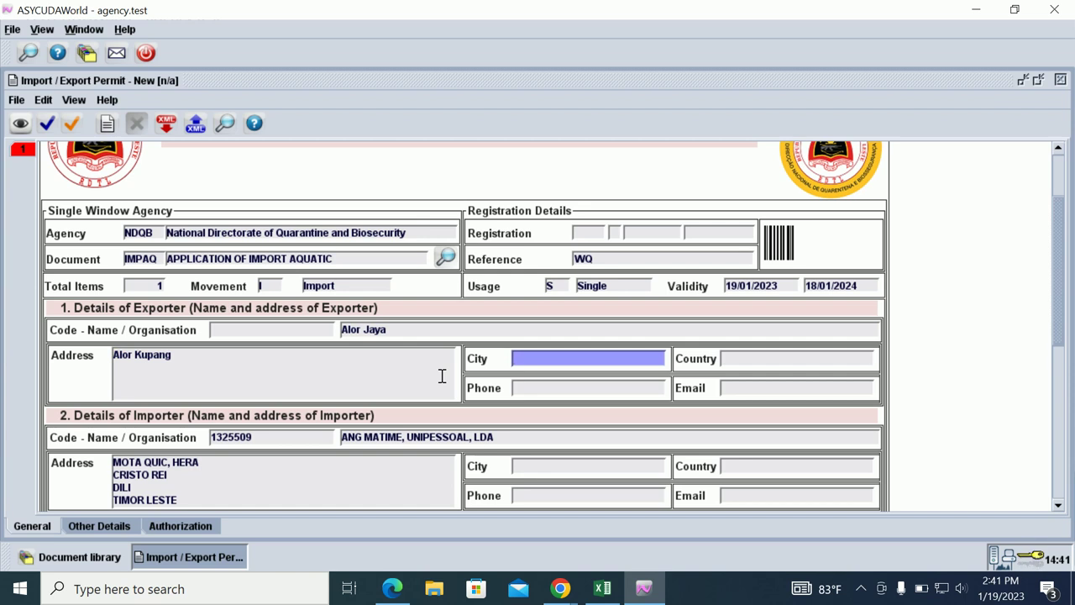
pyautogui.write('Alor')
pyautogui.press('Tab')
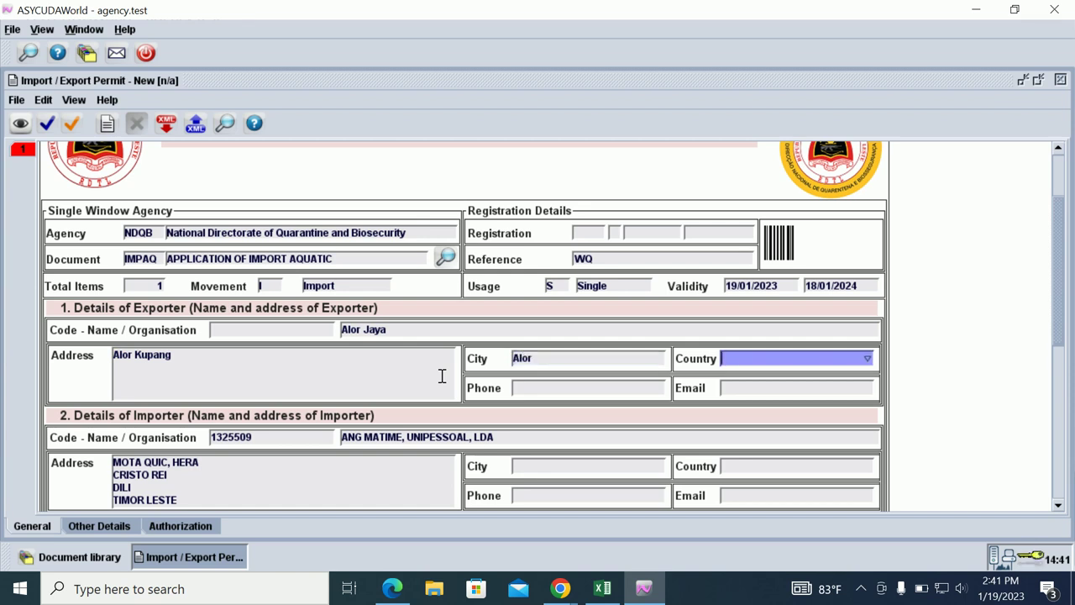
pyautogui.write('Indonesia')
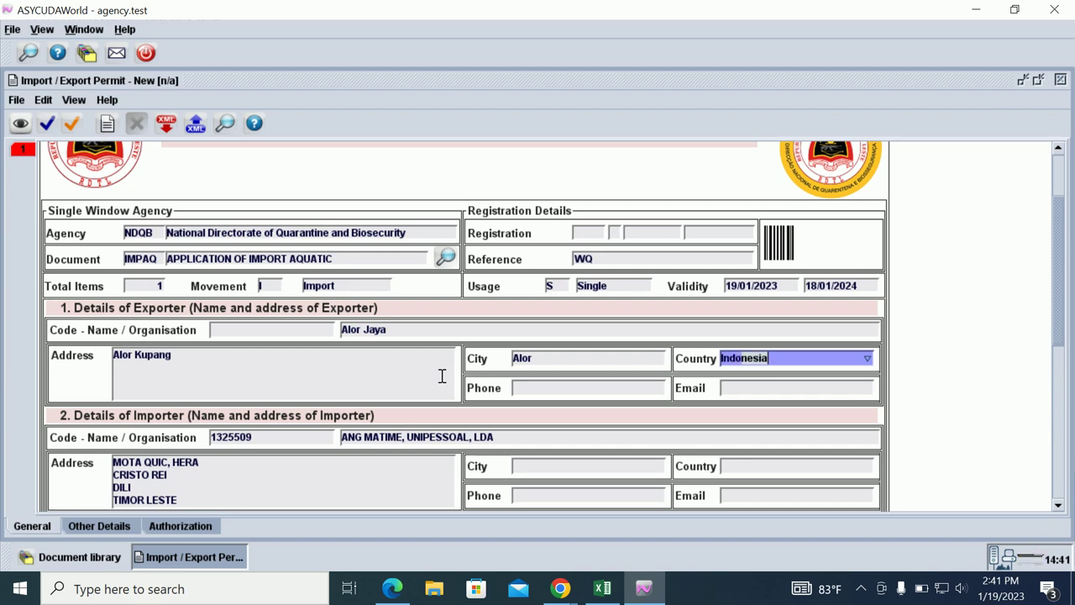
pyautogui.press('Tab')
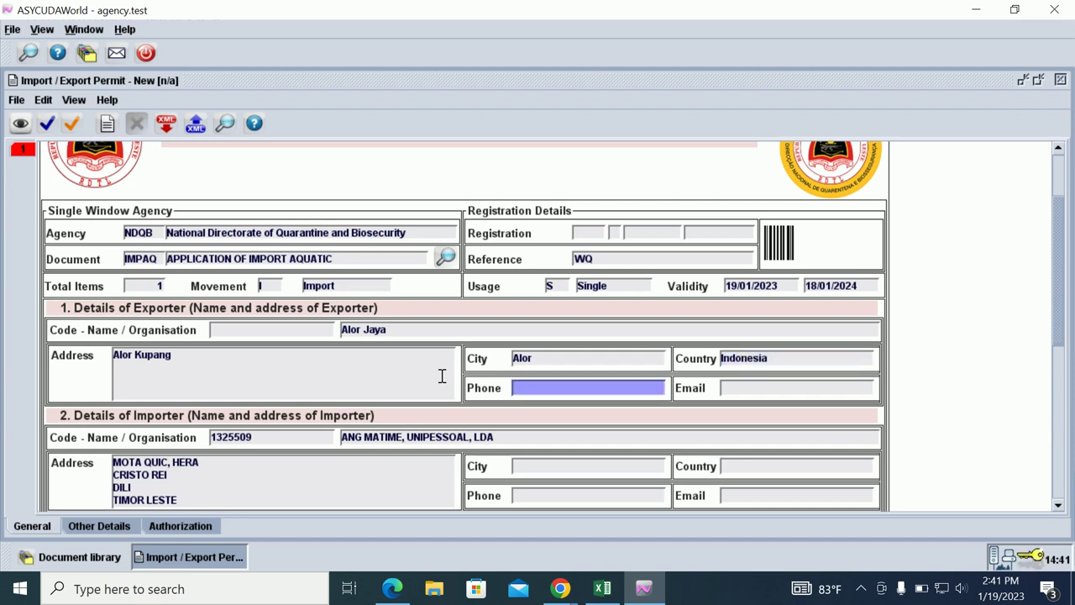
pyautogui.press('Tab')
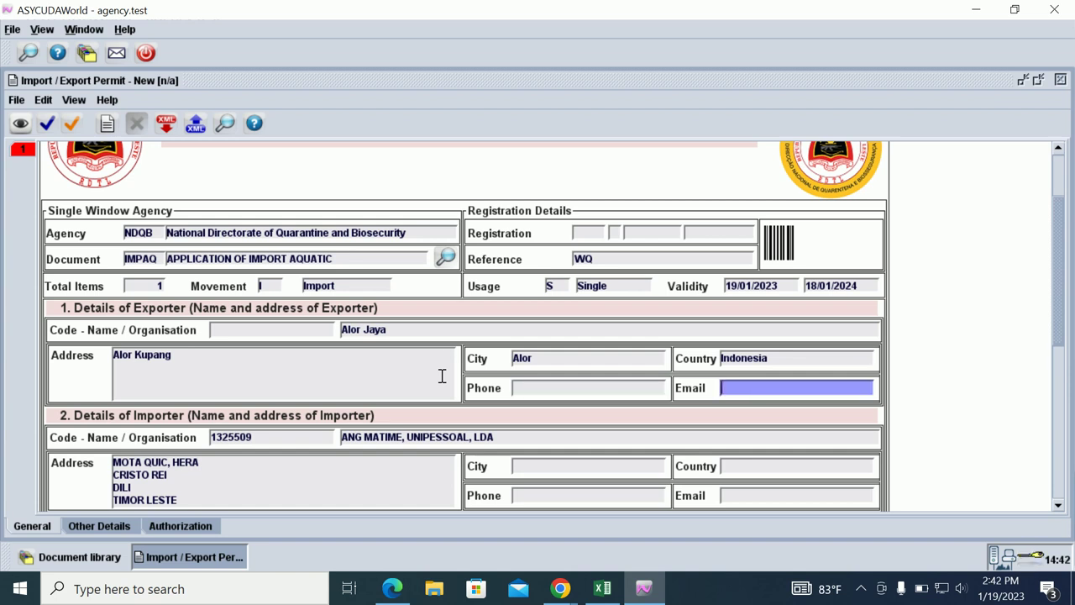
pyautogui.press('Tab')
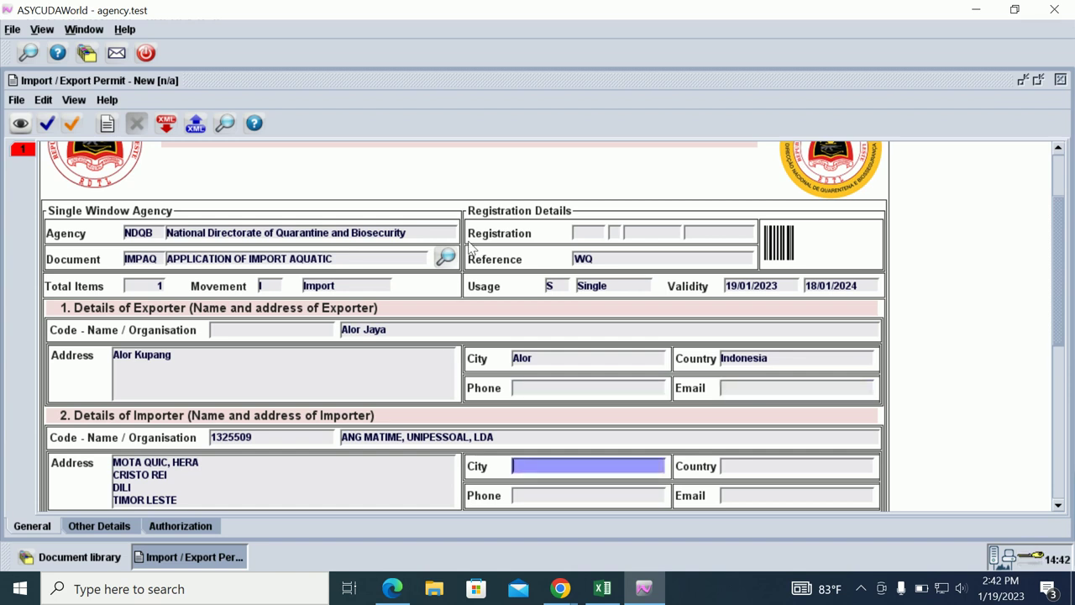
# Give the importer city Hera, country Timor Leste and the importer's phone number.
pyautogui.scroll(-3, 217, 469)
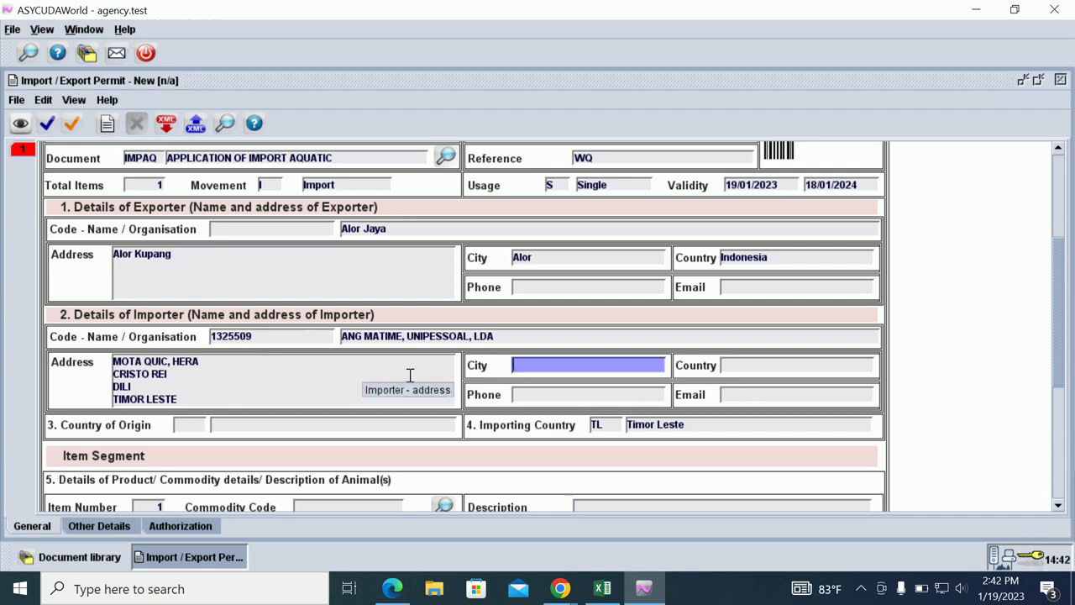
pyautogui.write('Hera')
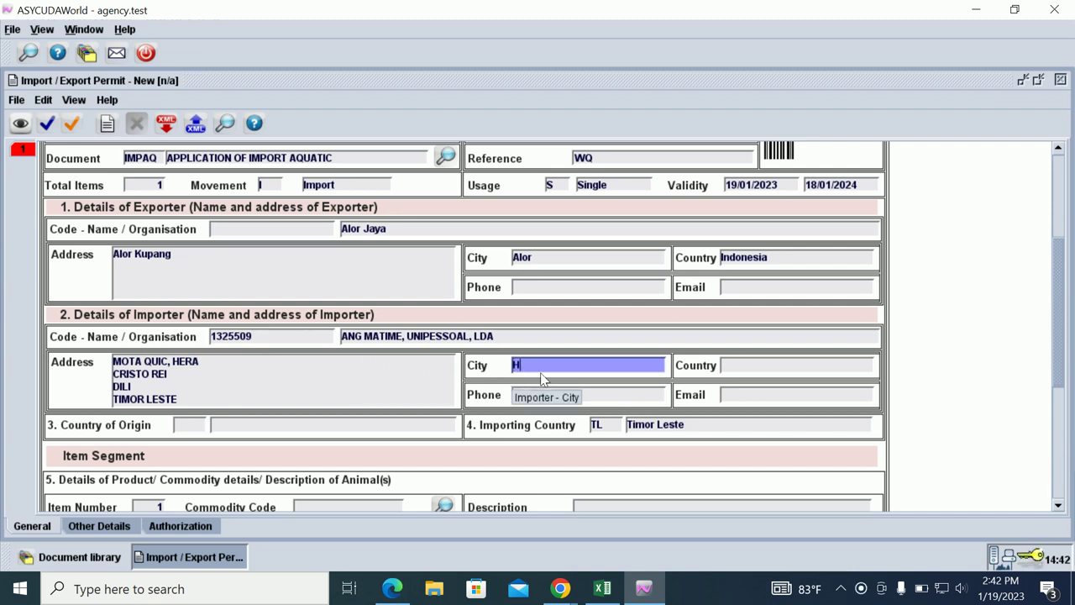
pyautogui.press('Tab')
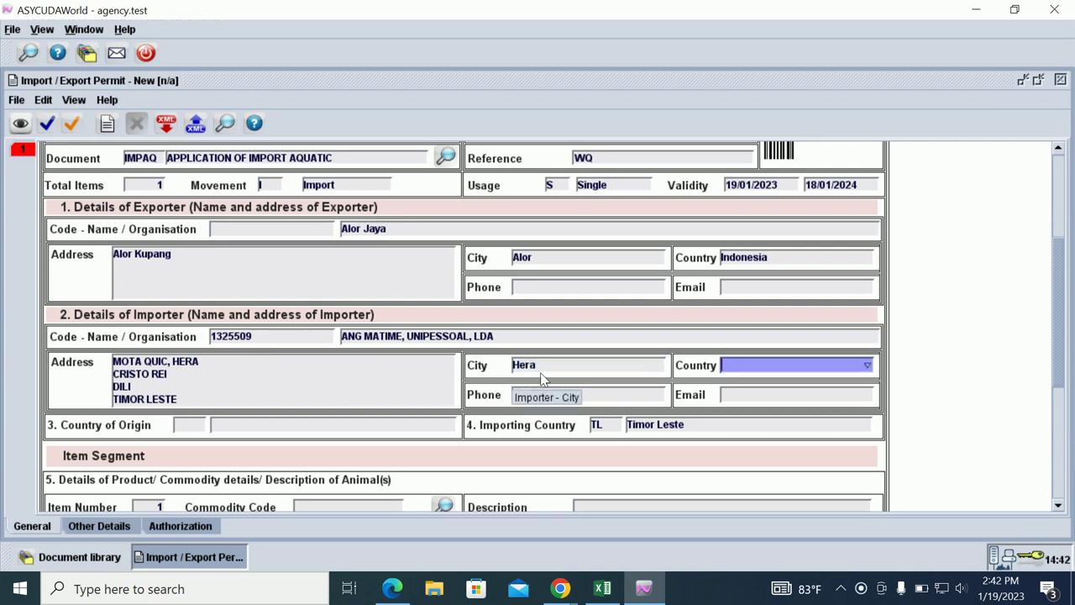
pyautogui.write('Timor Leste')
pyautogui.press('Tab')
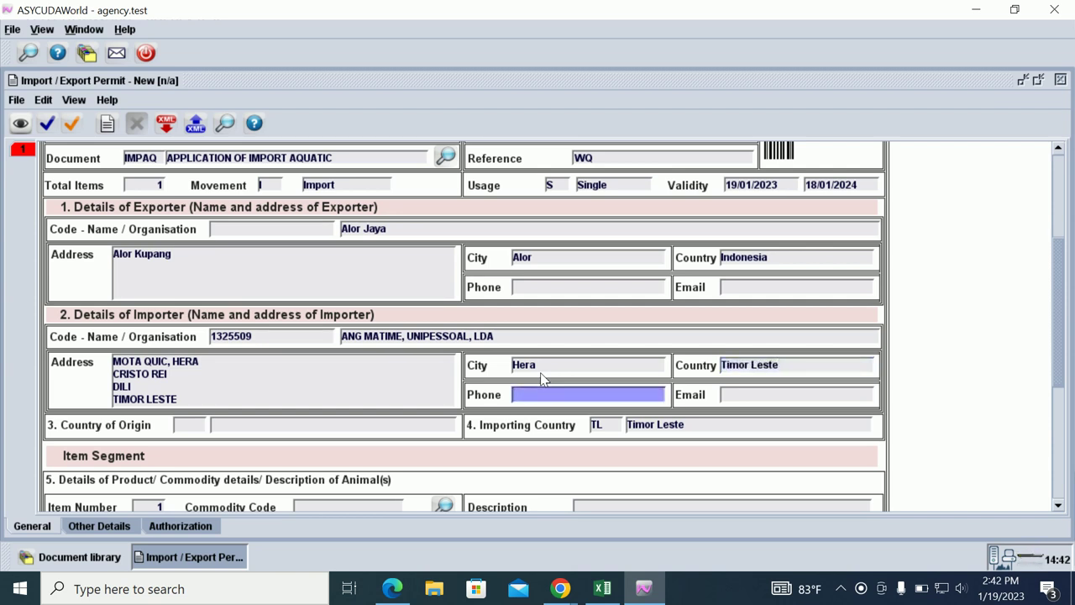
pyautogui.write('77777777')
pyautogui.press('Tab')
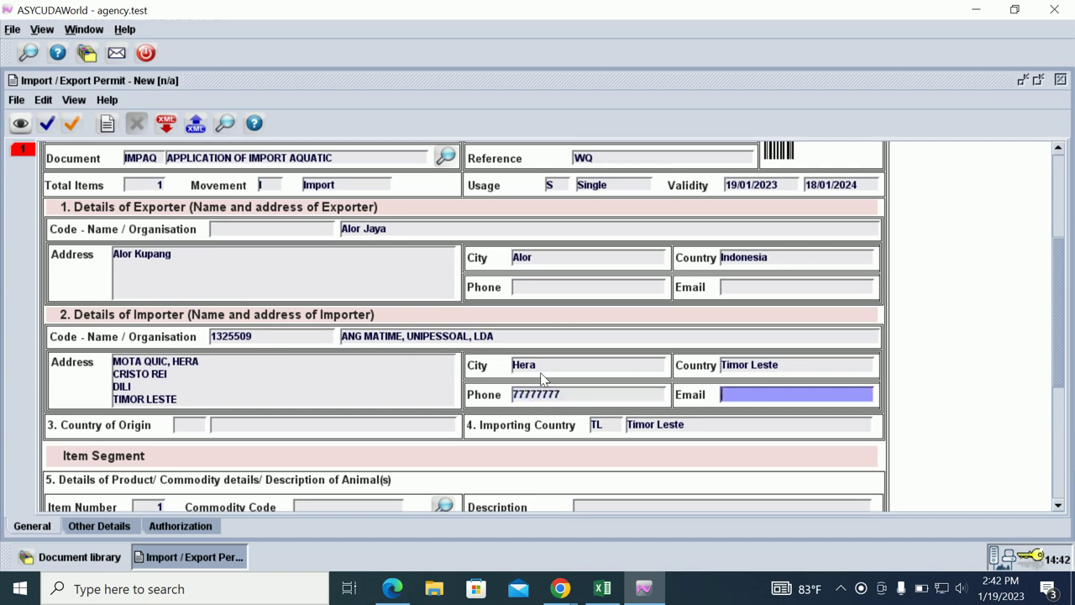
pyautogui.press('Tab')
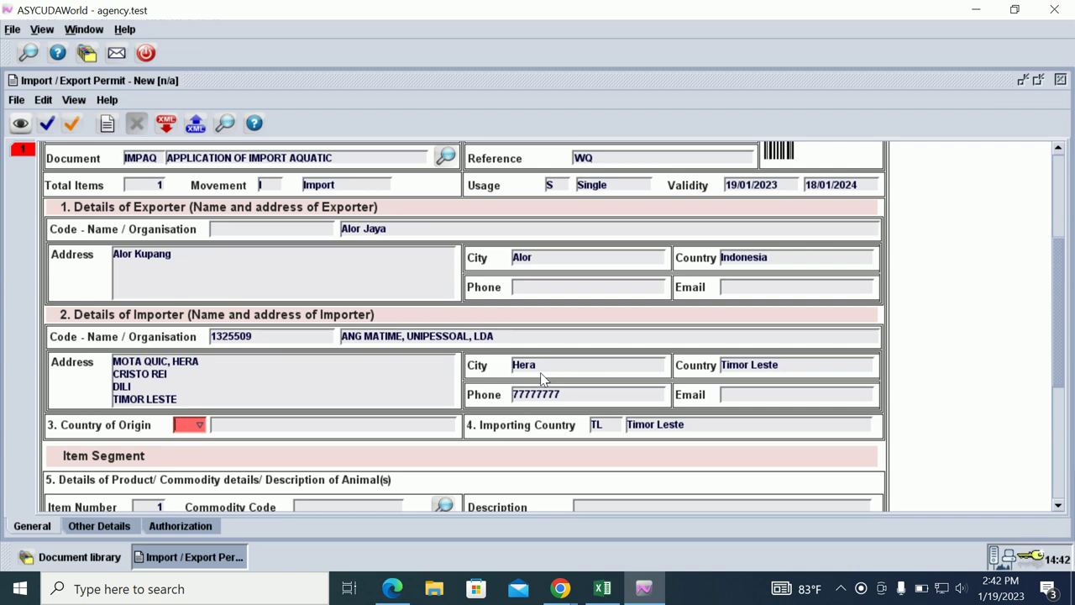
# Set the country of origin to ID (Indonesia).
pyautogui.write('ID')
pyautogui.press('Tab')
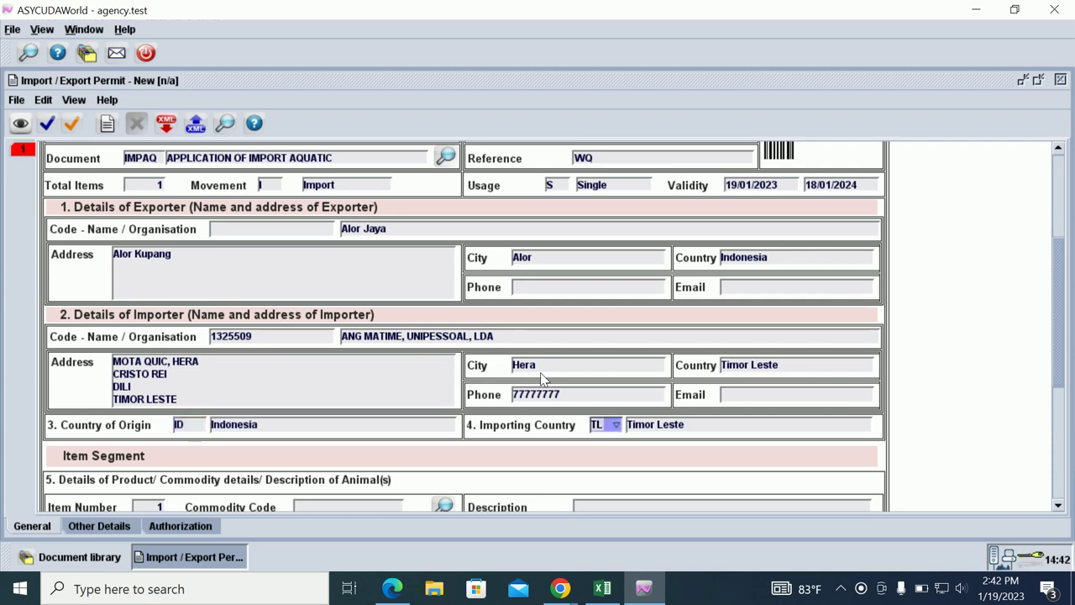
pyautogui.scroll(-1, 542, 378)
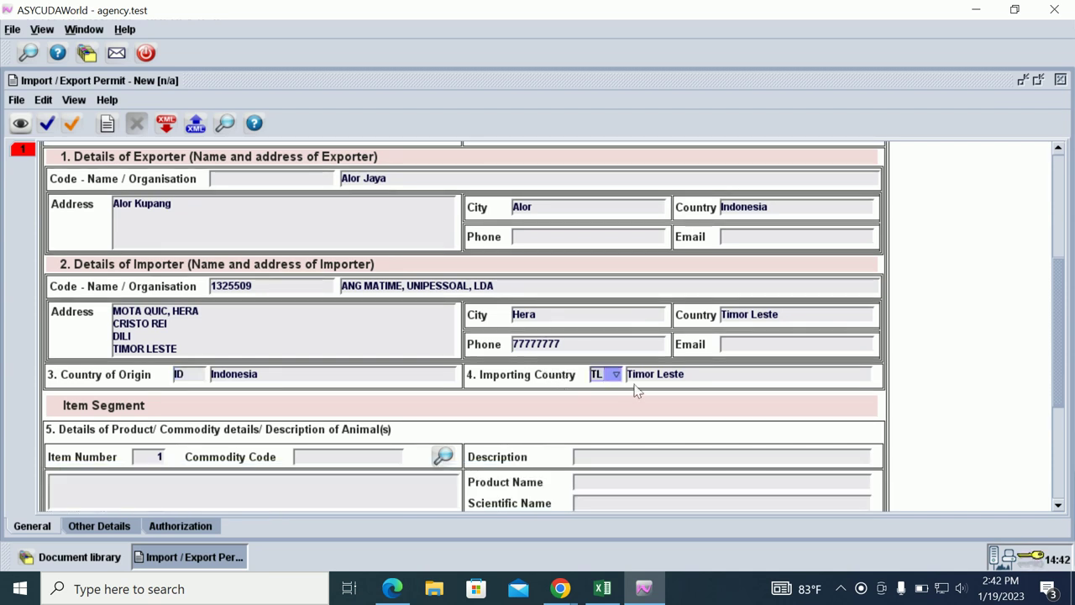
pyautogui.scroll(-1, 638, 387)
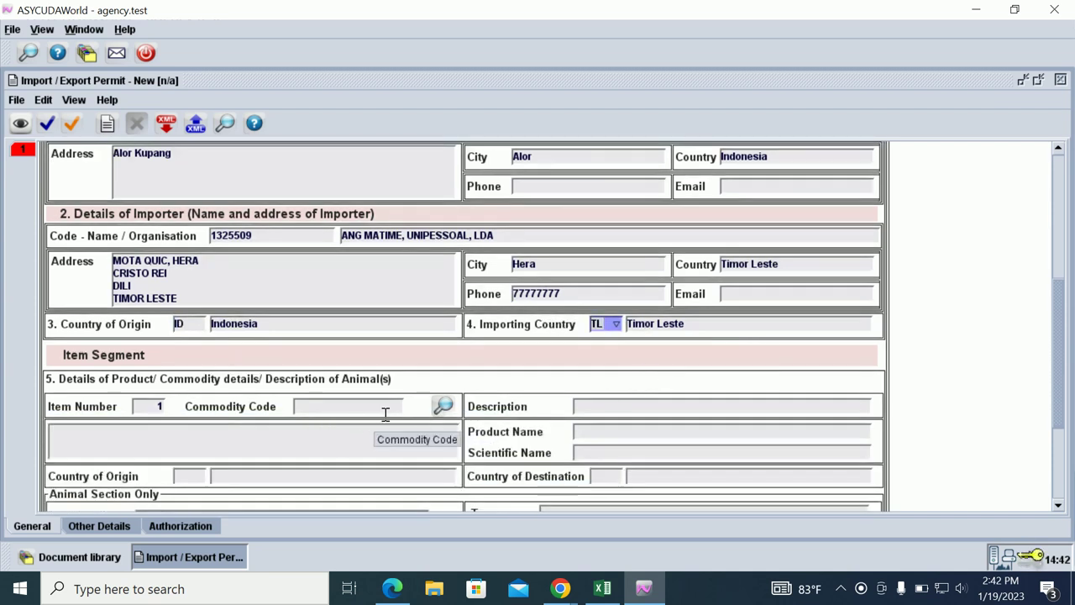
pyautogui.scroll(-1, 317, 424)
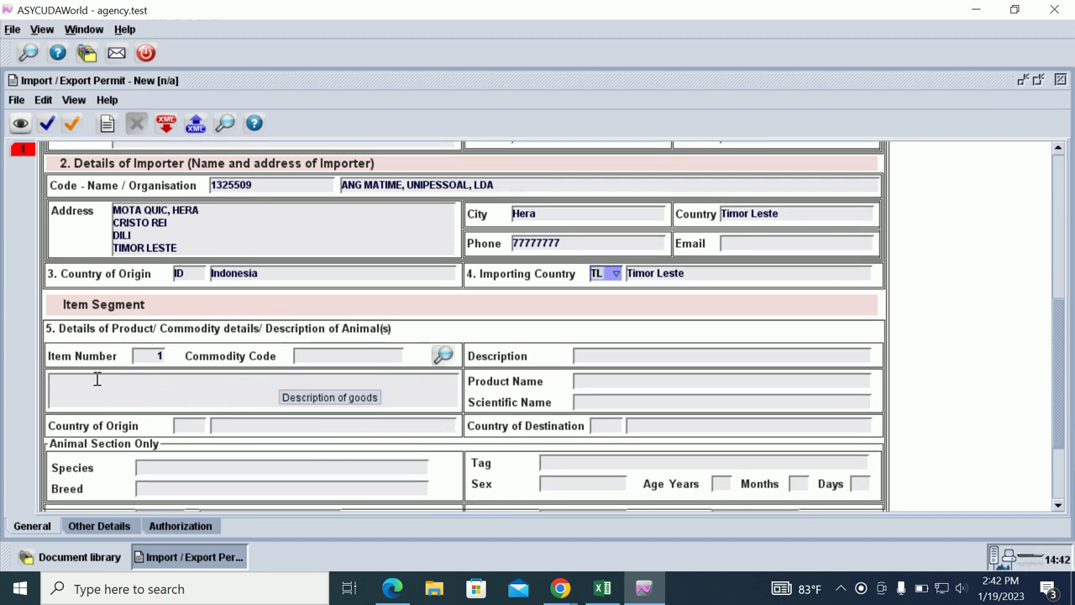
# Pick commodity code 0302, Fish, fresh or chilled, for item 1 from the commodity search list.
pyautogui.click(443, 356)
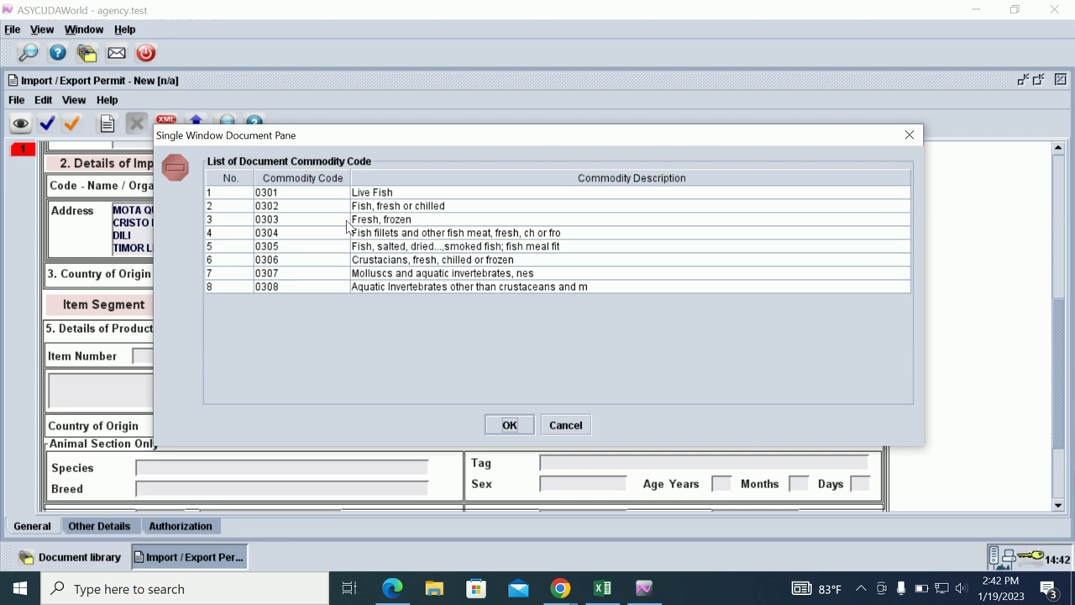
pyautogui.click(338, 210)
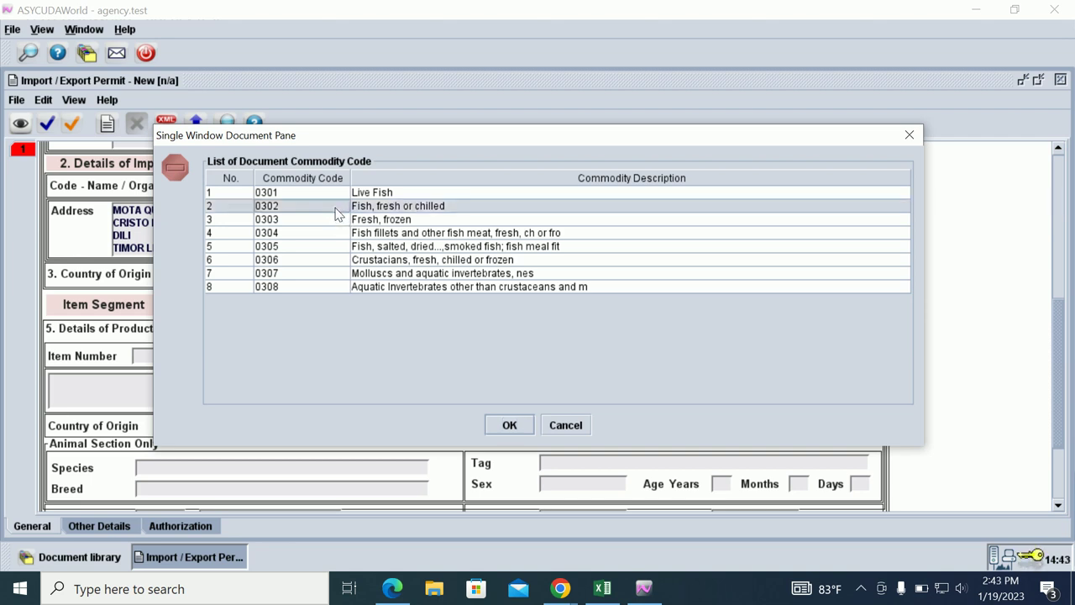
pyautogui.click(499, 428)
pyautogui.scroll(-2, 509, 426)
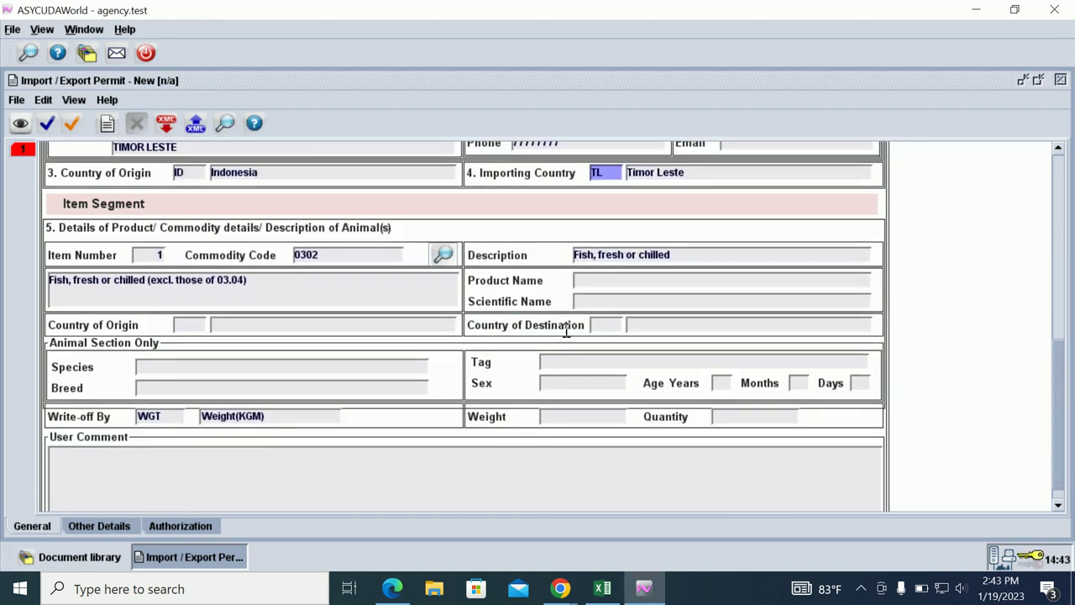
# Name the item's product IKAN FRESKU, leaving the scientific name empty.
pyautogui.click(593, 282)
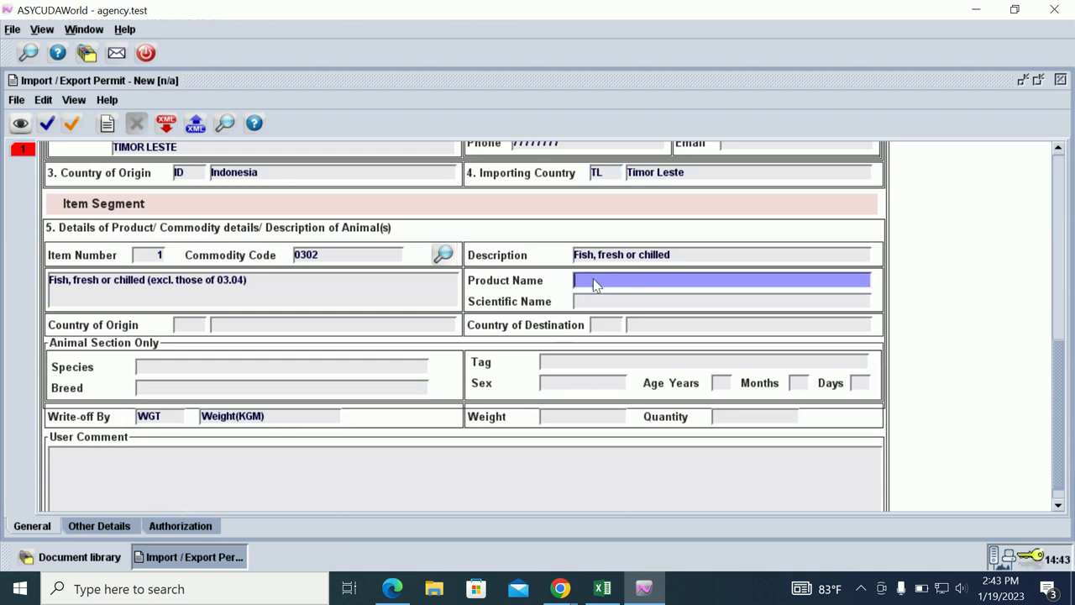
pyautogui.write('IKAN FRESKU')
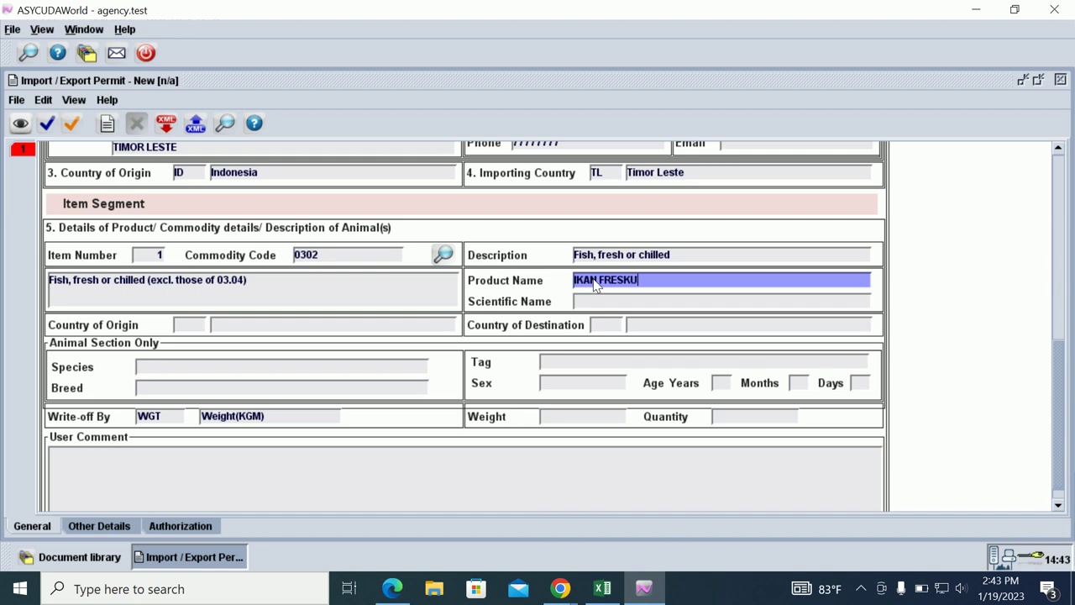
pyautogui.press('Tab')
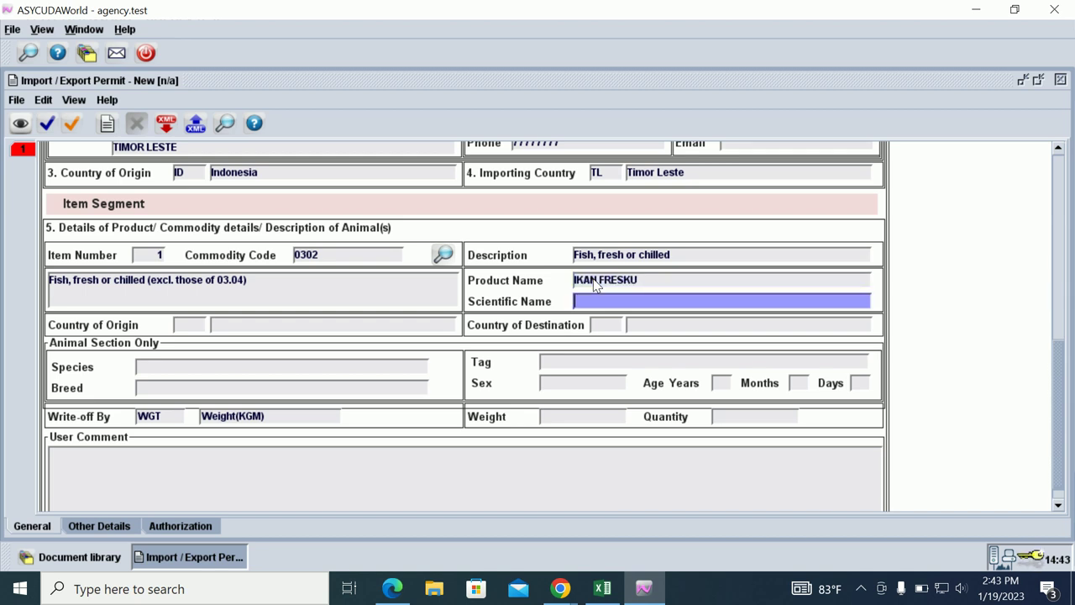
pyautogui.press('Tab')
# Set item origin ID, destination TL, weight 1000 and quantity 20.
pyautogui.write('ID')
pyautogui.press('Tab')
pyautogui.press('Tab')
pyautogui.write('TL')
pyautogui.press('Tab')
pyautogui.press('Tab')
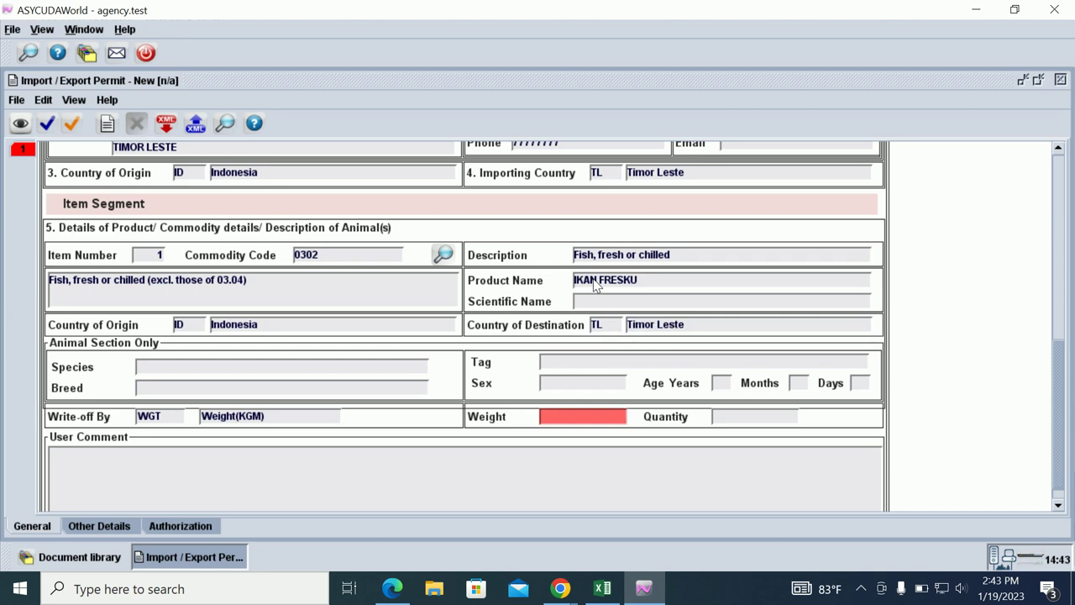
pyautogui.write('1000')
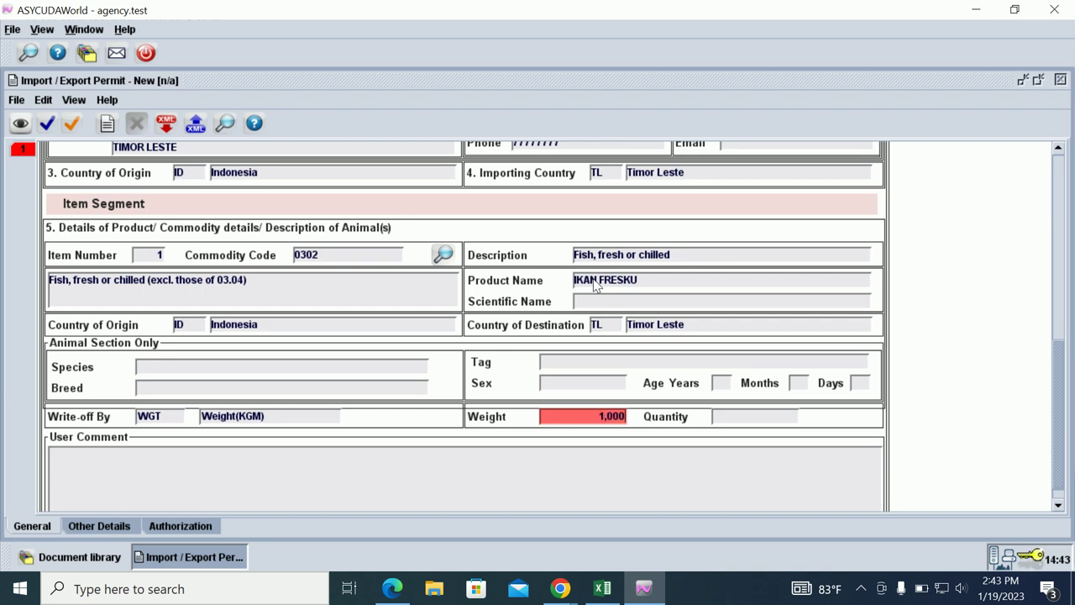
pyautogui.press('Tab')
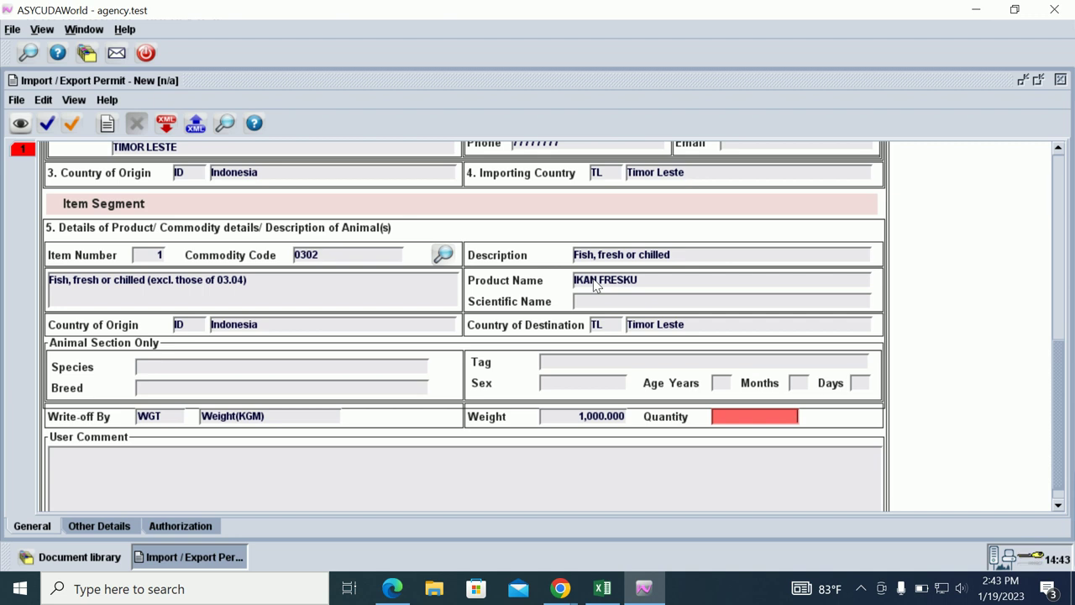
pyautogui.write('20')
# Write the user comment lines ikan tilipia, ikan nila and ikan mas 20 balde.
pyautogui.press('Tab')
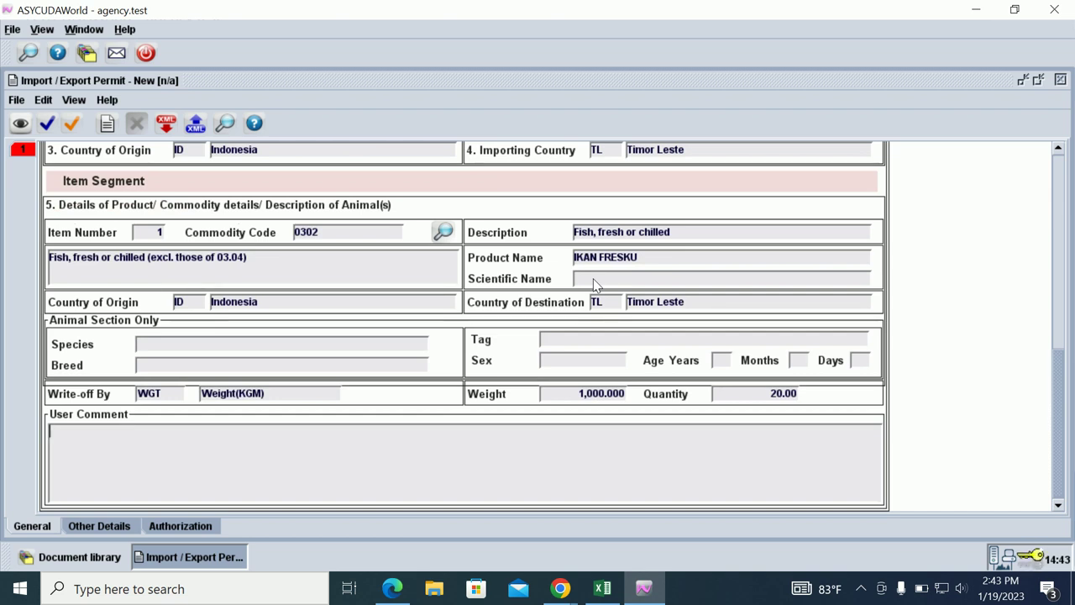
pyautogui.write('ikan tilip')
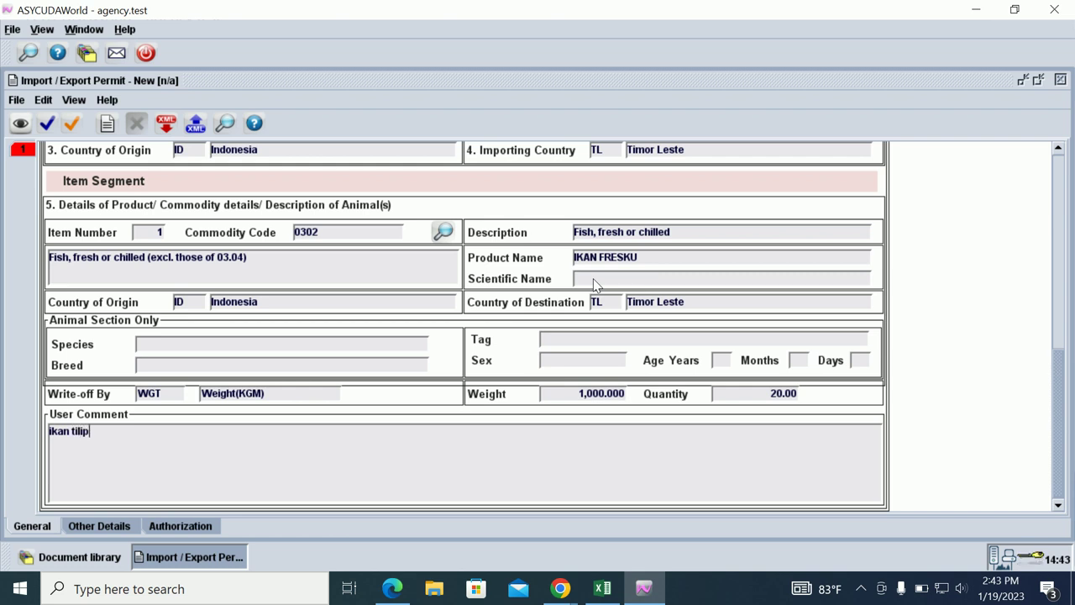
pyautogui.write('ia')
pyautogui.press('Return')
pyautogui.write('ikan nila')
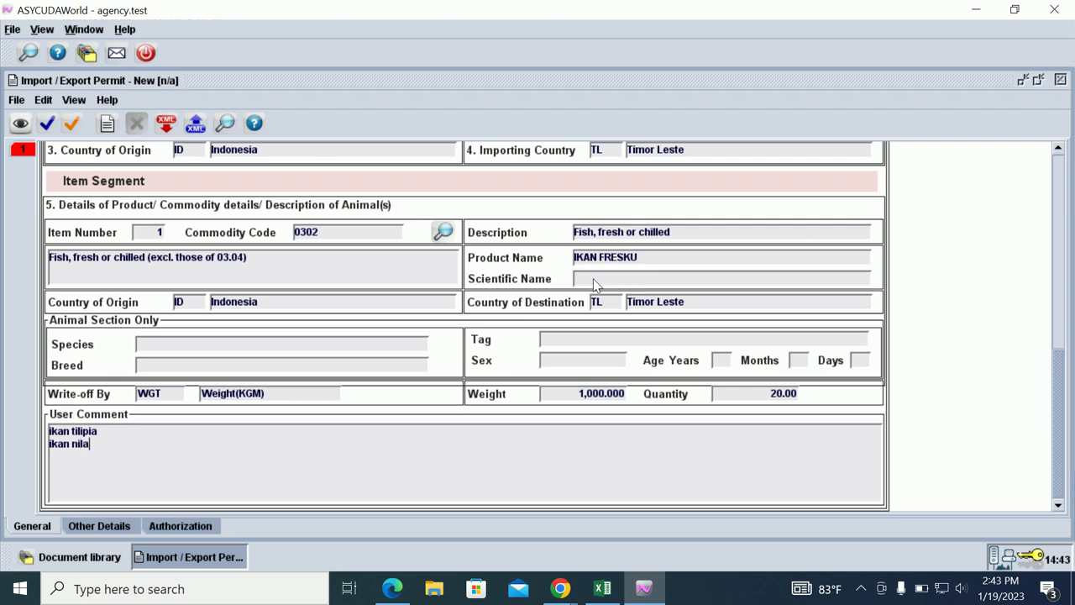
pyautogui.press('Return')
pyautogui.write('ikan mas 20 balde')
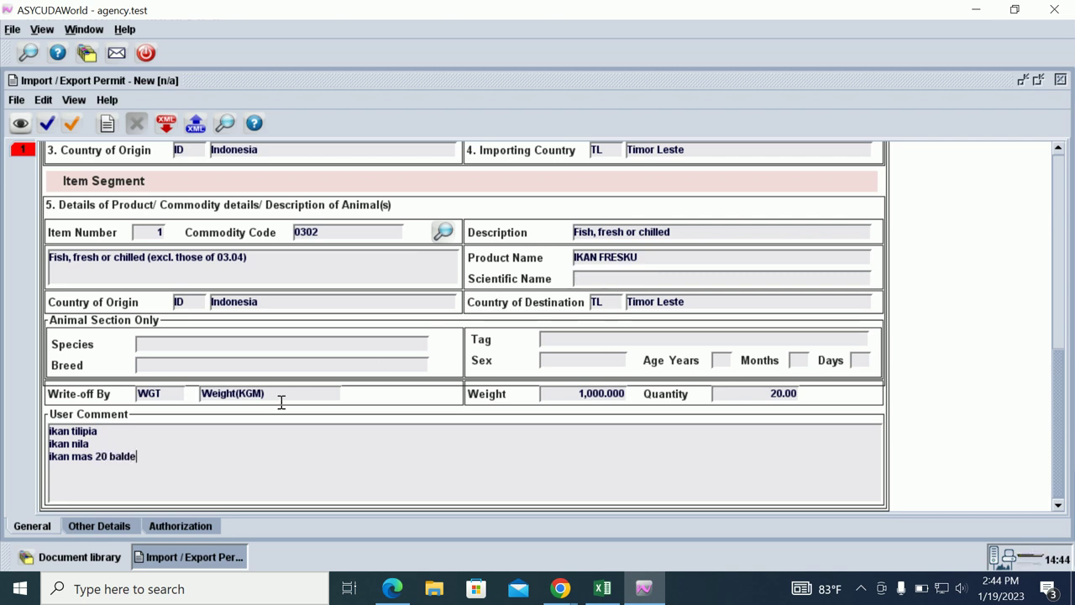
# Add the counts 60 balde to ikan nila and 20 balde to ikan tilipia.
pyautogui.click(118, 444)
pyautogui.write('20')
pyautogui.press('BackSpace')
pyautogui.press('BackSpace')
pyautogui.press('BackSpace')
pyautogui.write('60 balde')
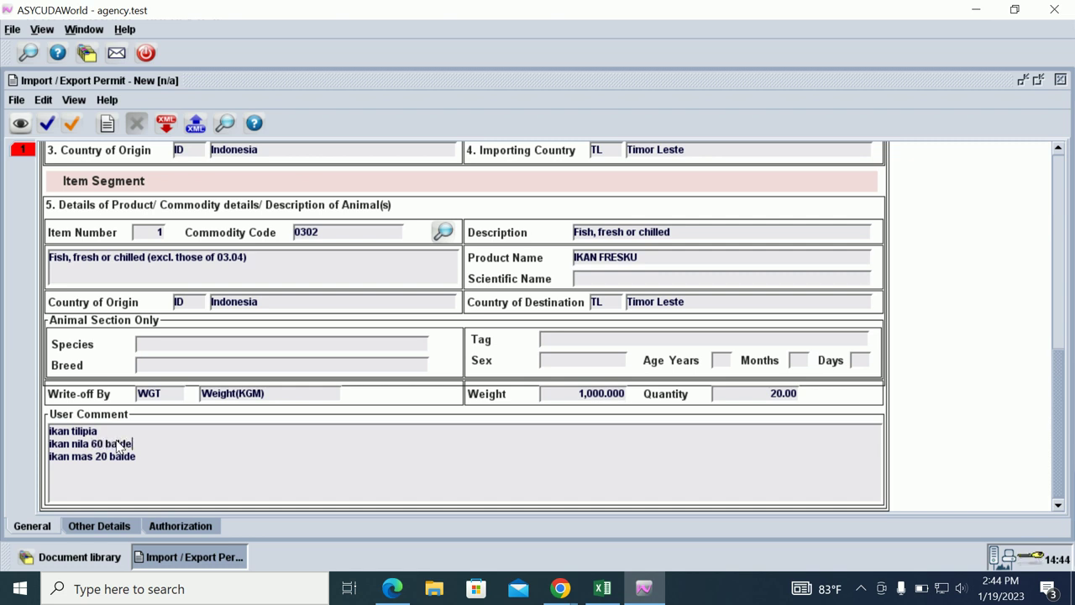
pyautogui.click(106, 428)
pyautogui.write('20 balde')
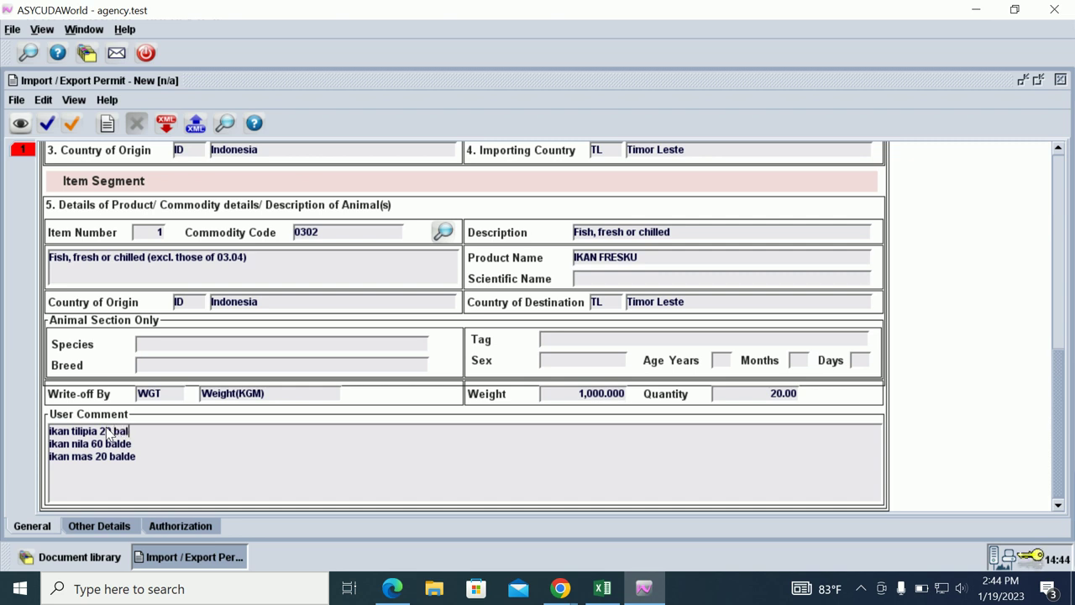
# Set the mode of transport to 1 Maritime Transport under Other Details.
pyautogui.click(98, 525)
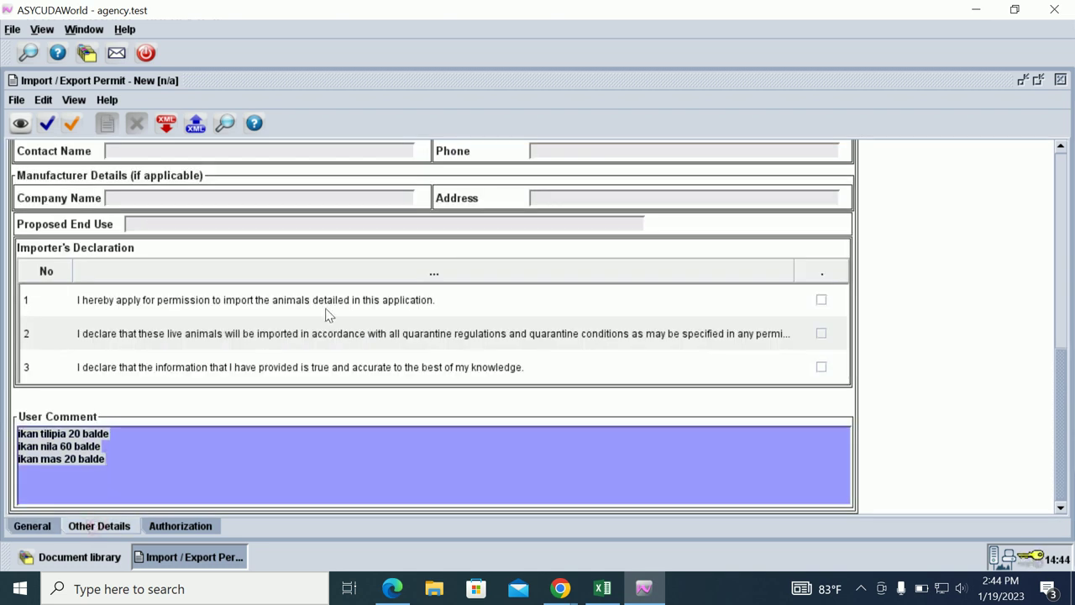
pyautogui.scroll(5, 672, 214)
pyautogui.scroll(7, 671, 214)
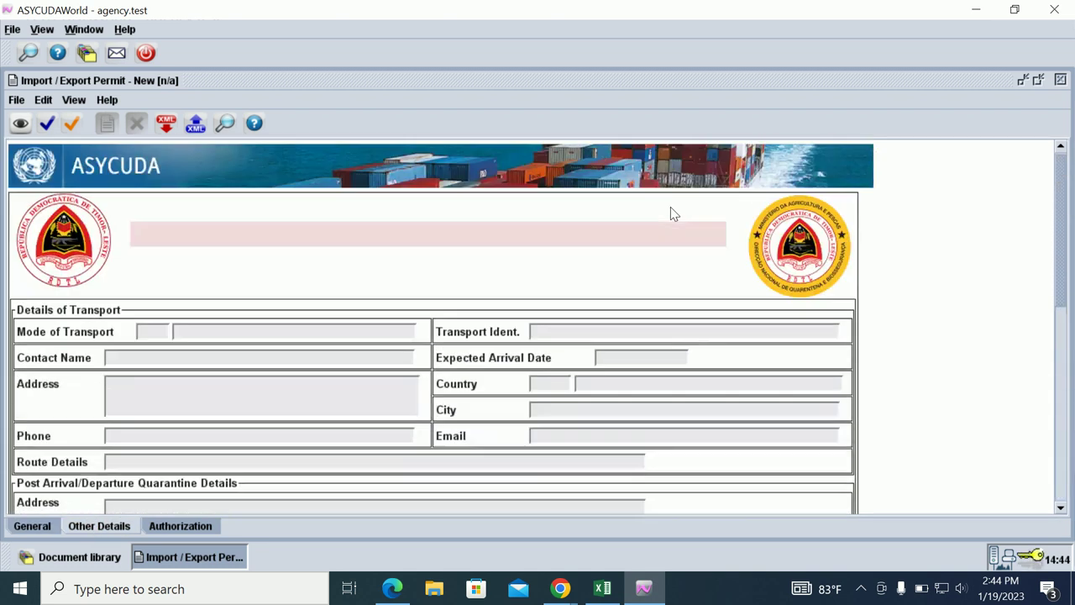
pyautogui.click(155, 332)
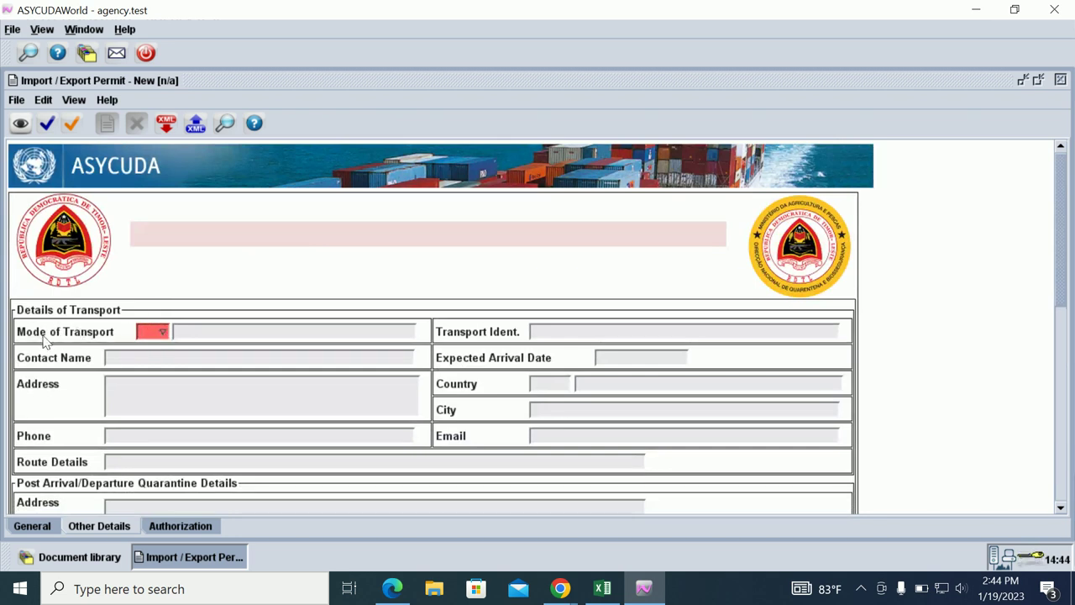
pyautogui.click(163, 332)
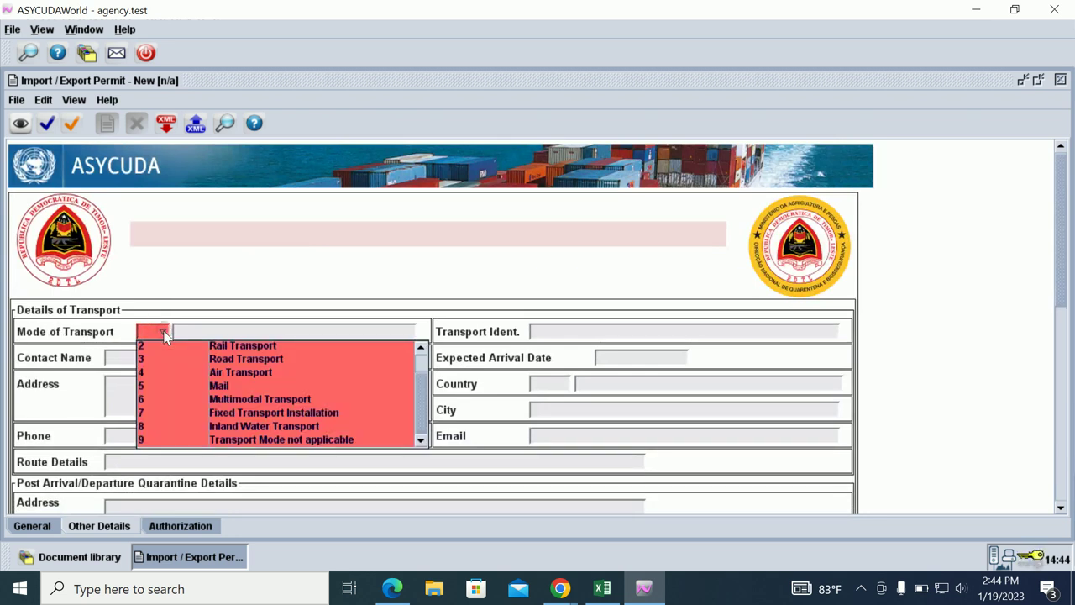
pyautogui.scroll(1, 239, 398)
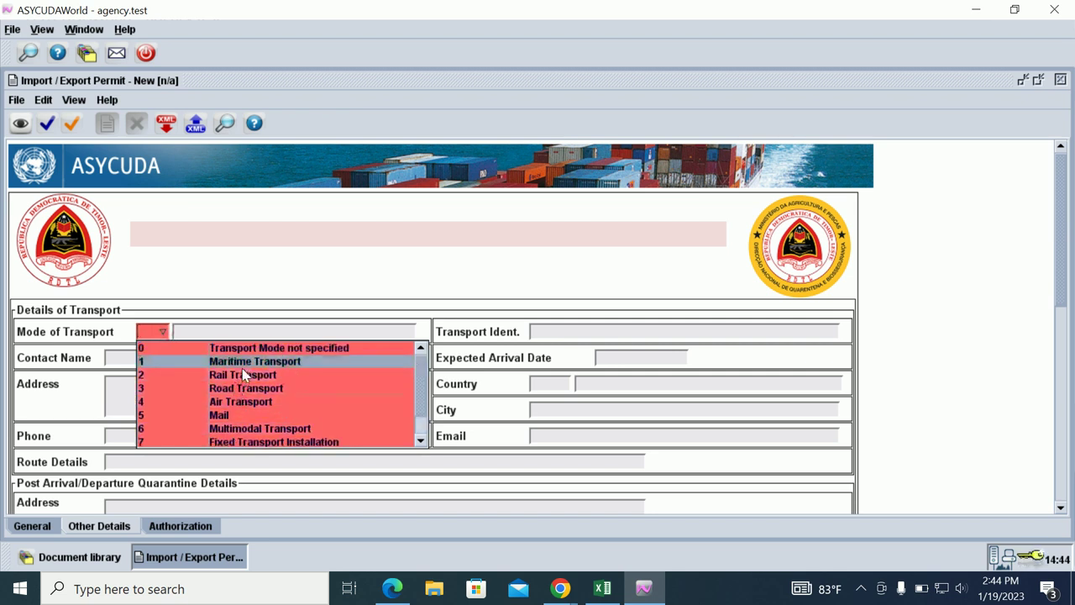
pyautogui.click(241, 361)
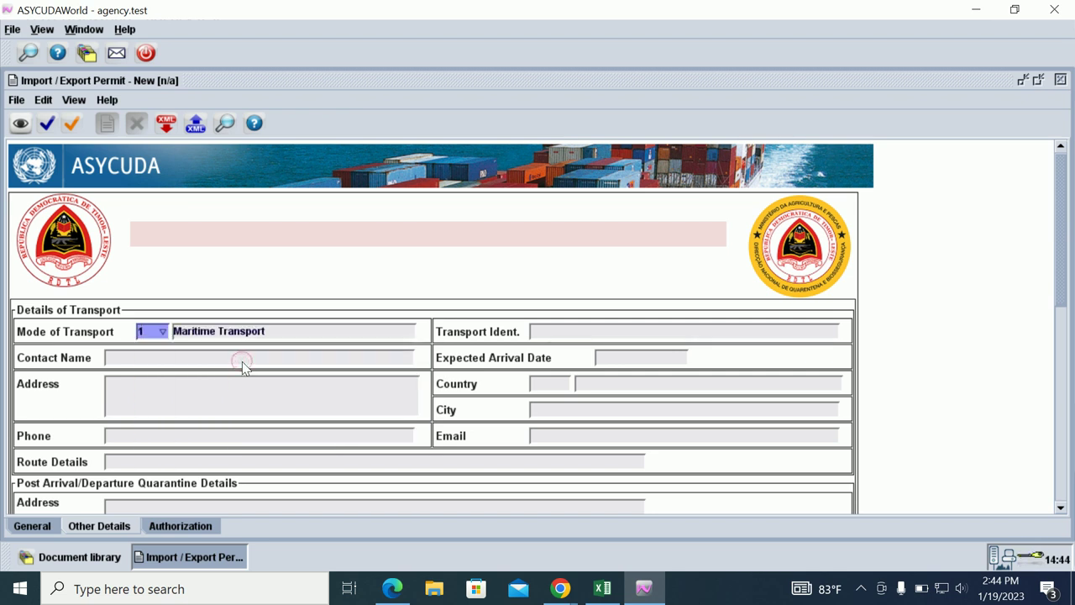
# Enter the transport contact name and vessel identification BERIRUBU JAYA.
pyautogui.click(254, 357)
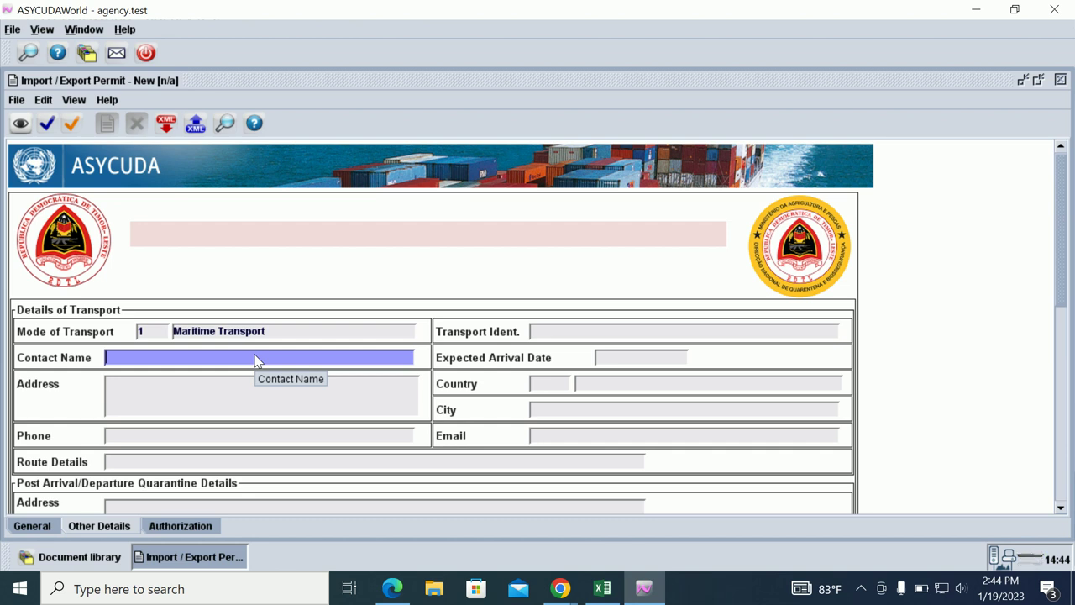
pyautogui.write('ANT')
pyautogui.write('ON')
pyautogui.press('Tab')
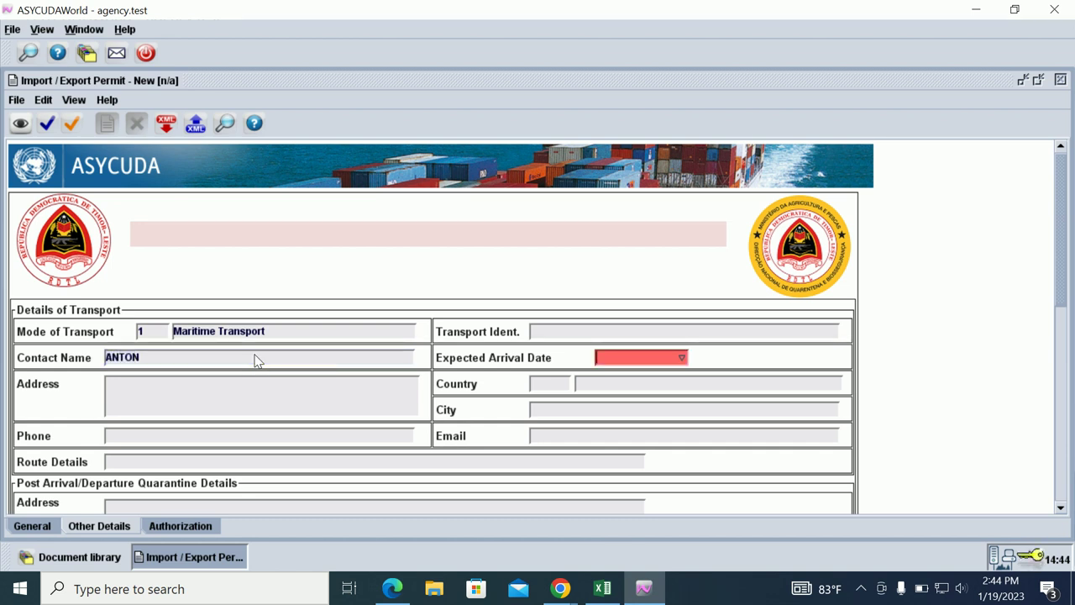
pyautogui.click(546, 332)
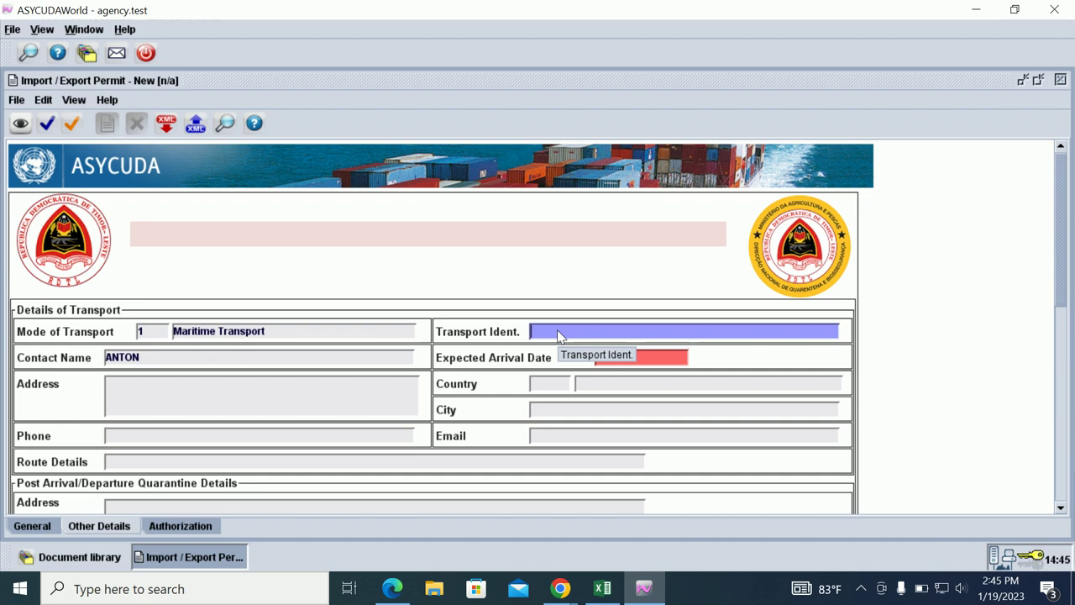
pyautogui.write('BER')
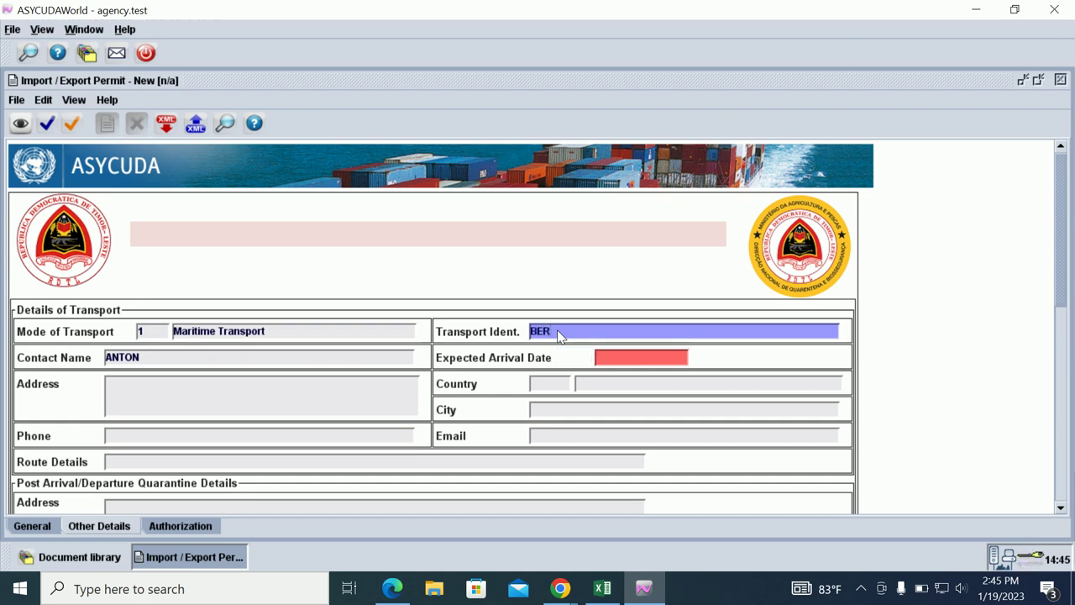
pyautogui.write('IRUBU JAY')
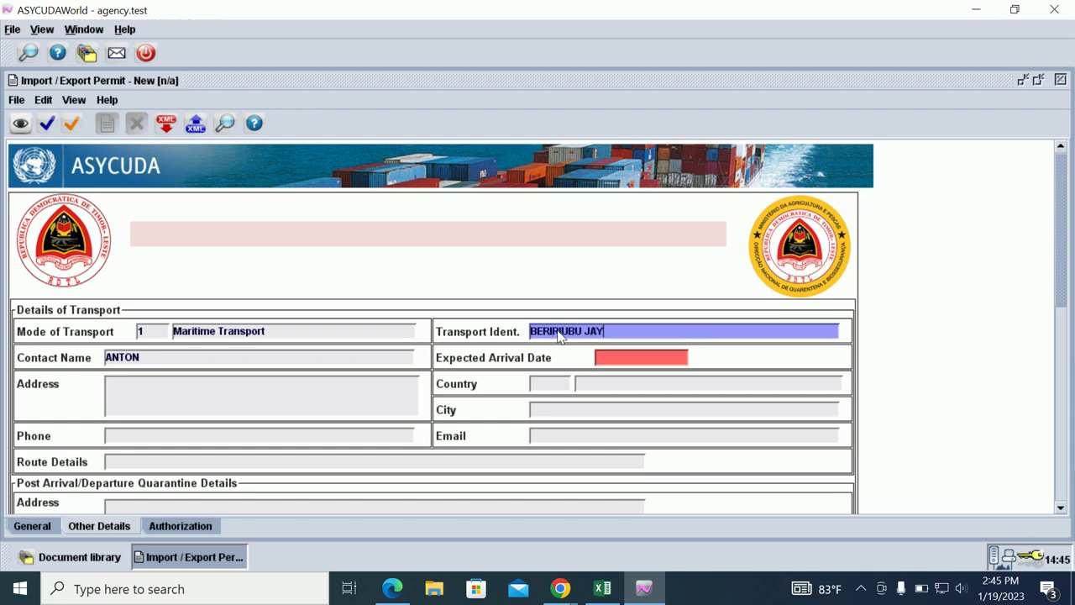
pyautogui.write('A')
pyautogui.press('Tab')
pyautogui.press('Tab')
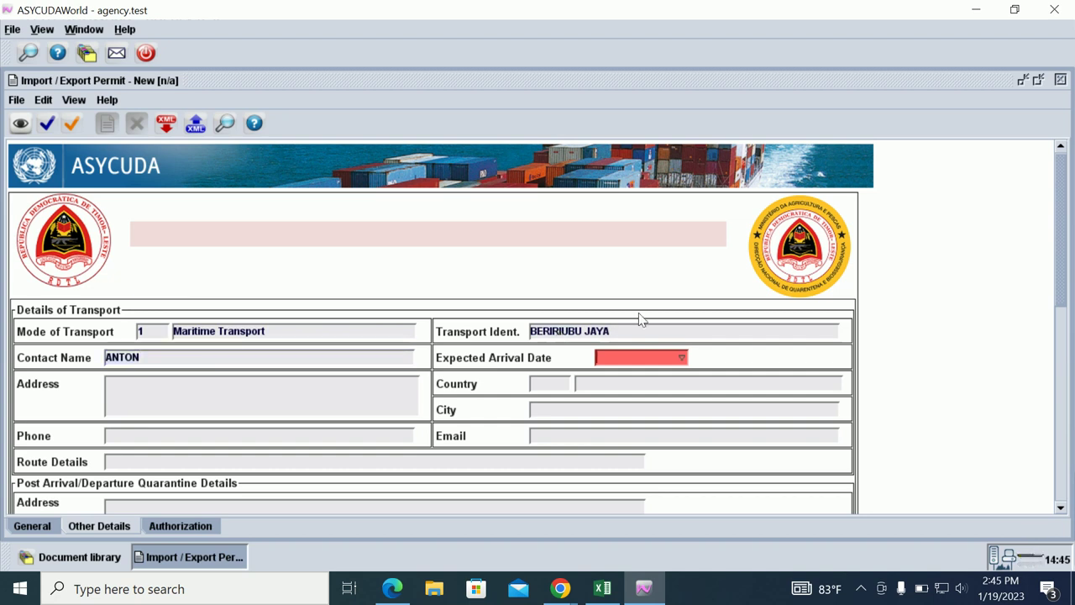
# Set expected arrival date 26/01/2023 and transport country TL.
pyautogui.click(681, 357)
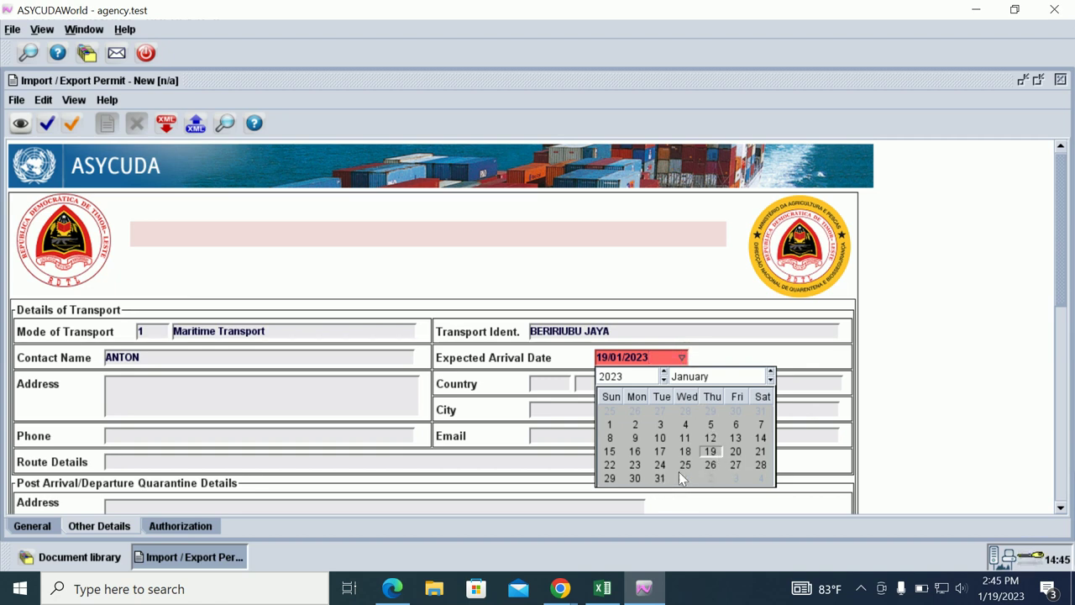
pyautogui.click(711, 466)
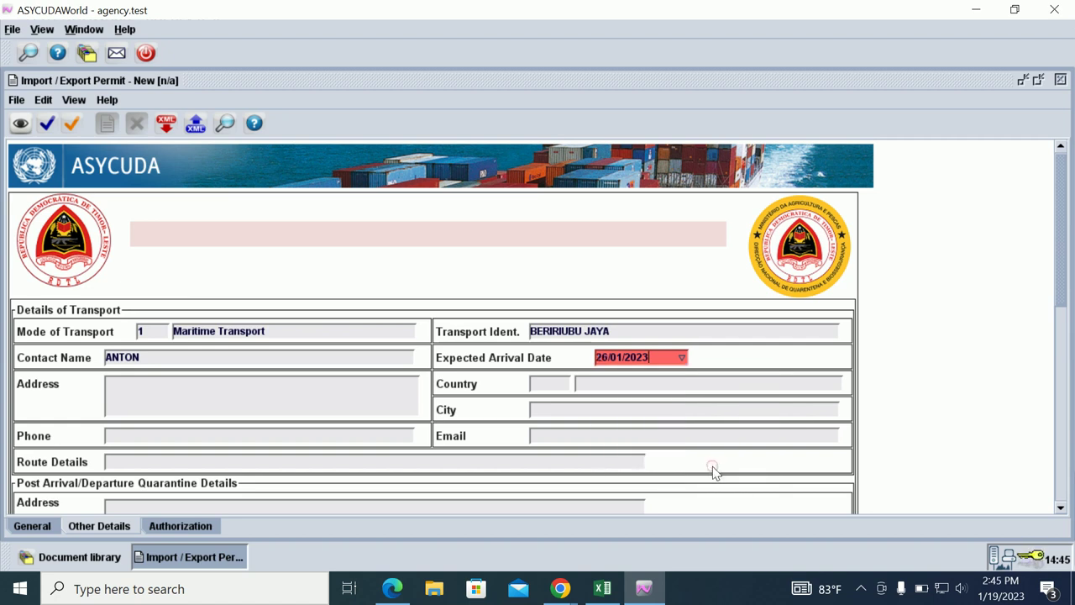
pyautogui.press('Tab')
pyautogui.press('Tab')
pyautogui.write('TL')
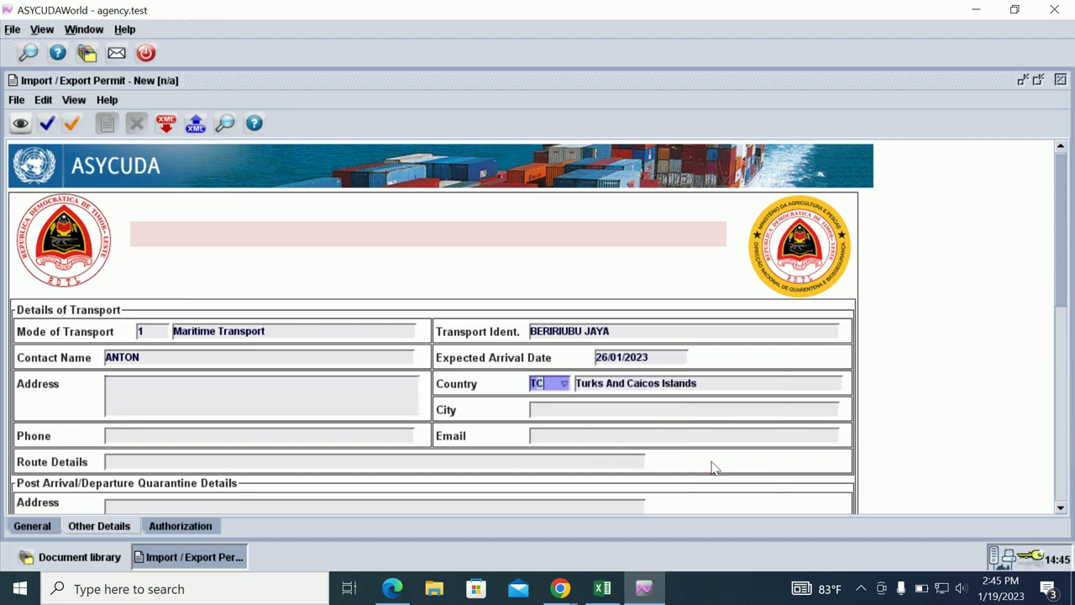
pyautogui.press('Tab')
# Enter city DILI and route details ALOR DILI.
pyautogui.write('DIL')
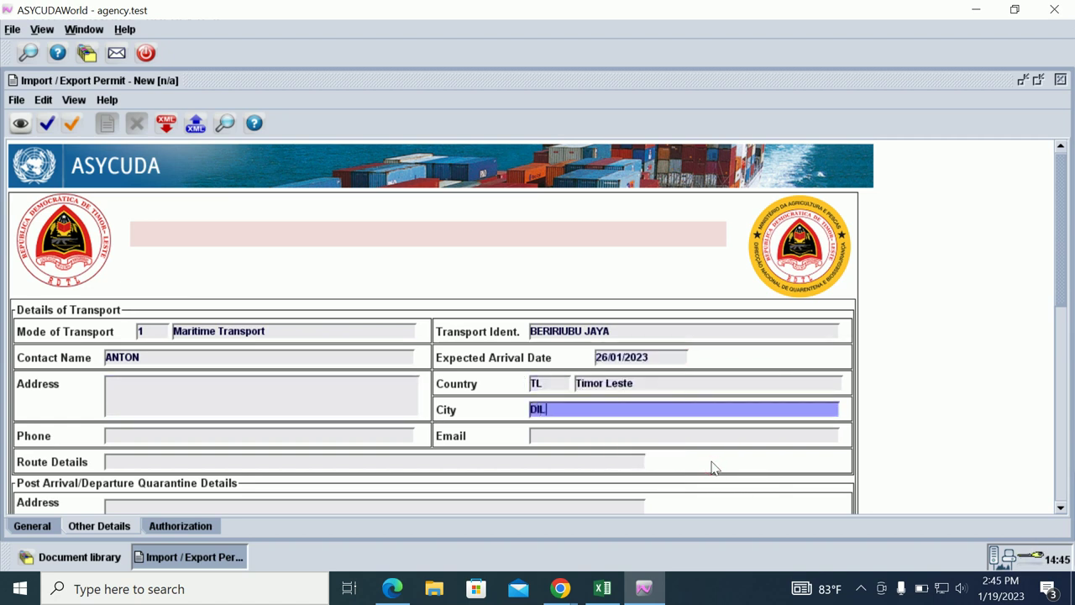
pyautogui.write('I')
pyautogui.press('Tab')
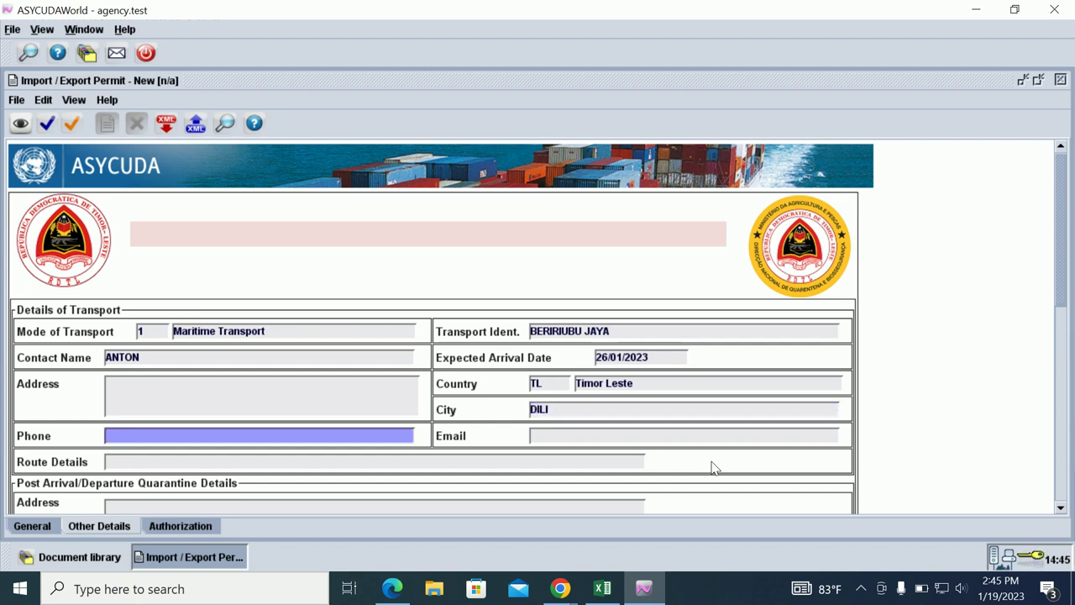
pyautogui.press('Tab')
pyautogui.press('Tab')
pyautogui.write('ALRO')
pyautogui.press('BackSpace')
pyautogui.press('BackSpace')
pyautogui.press('BackSpace')
pyautogui.write('OR DILI')
pyautogui.press('Tab')
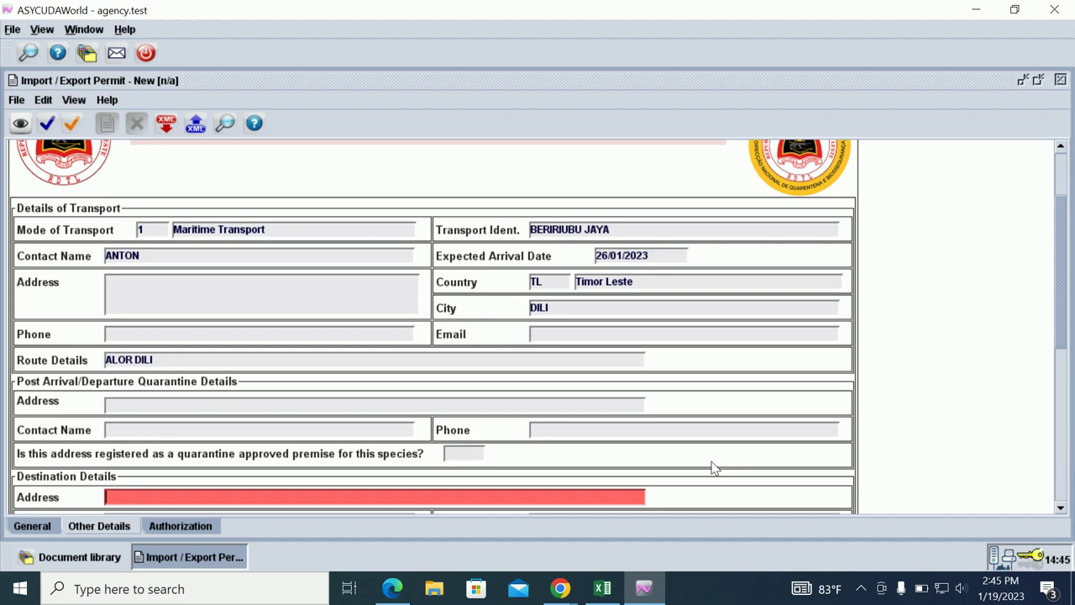
# Fill destination address HERA, the destination contact's name and phone number.
pyautogui.write('HERA')
pyautogui.press('Tab')
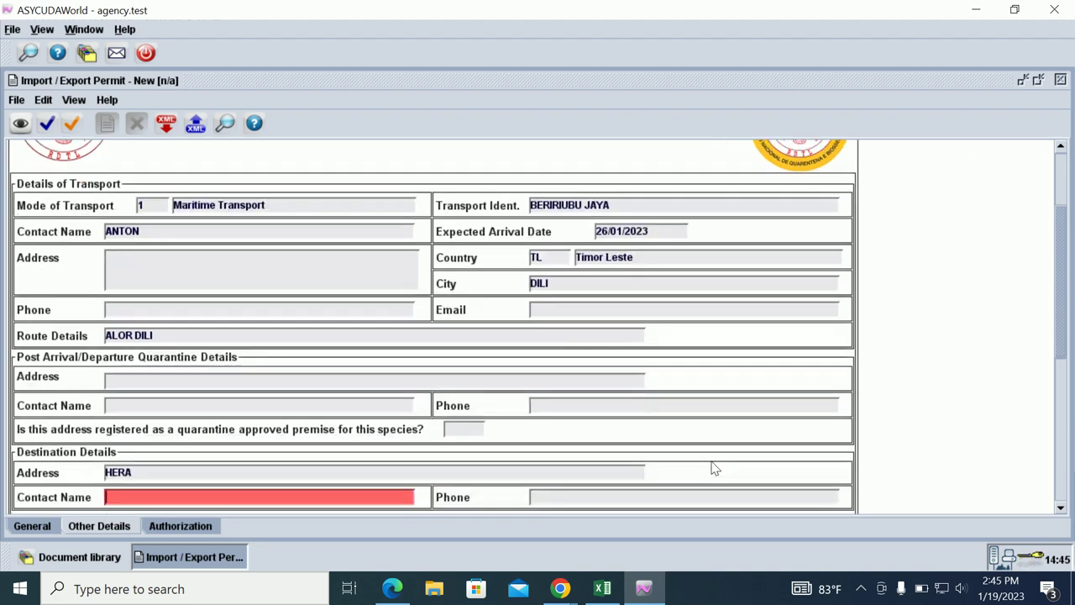
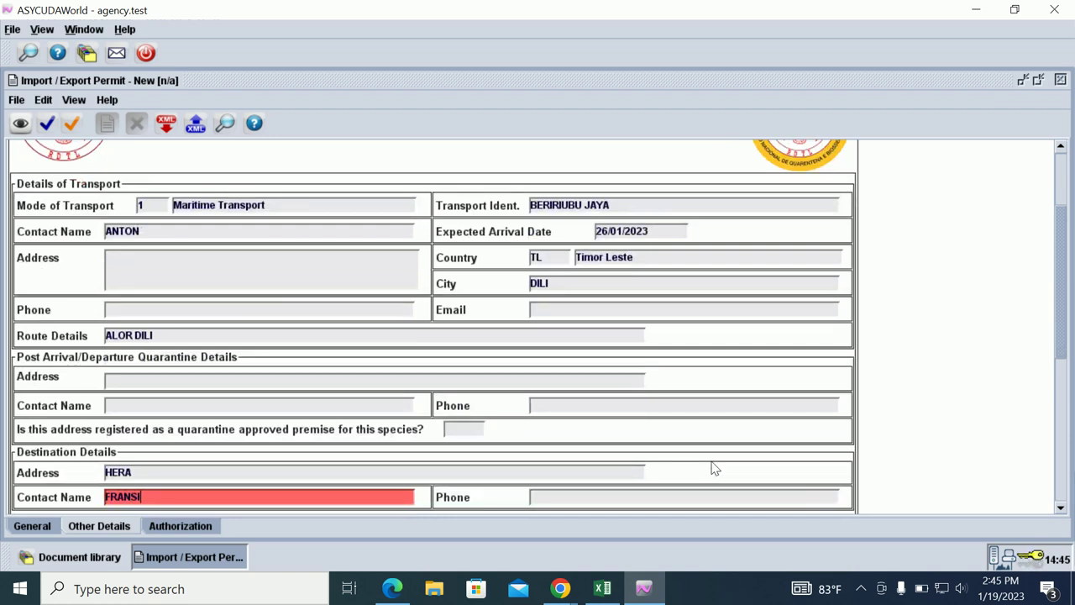
pyautogui.press('Tab')
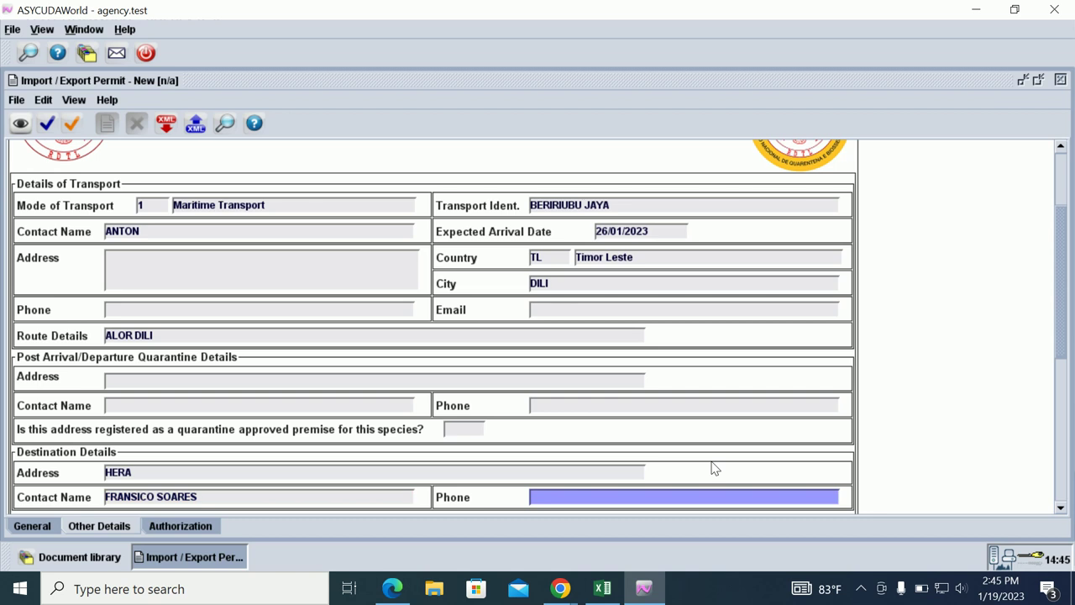
pyautogui.write('77777777')
pyautogui.press('Tab')
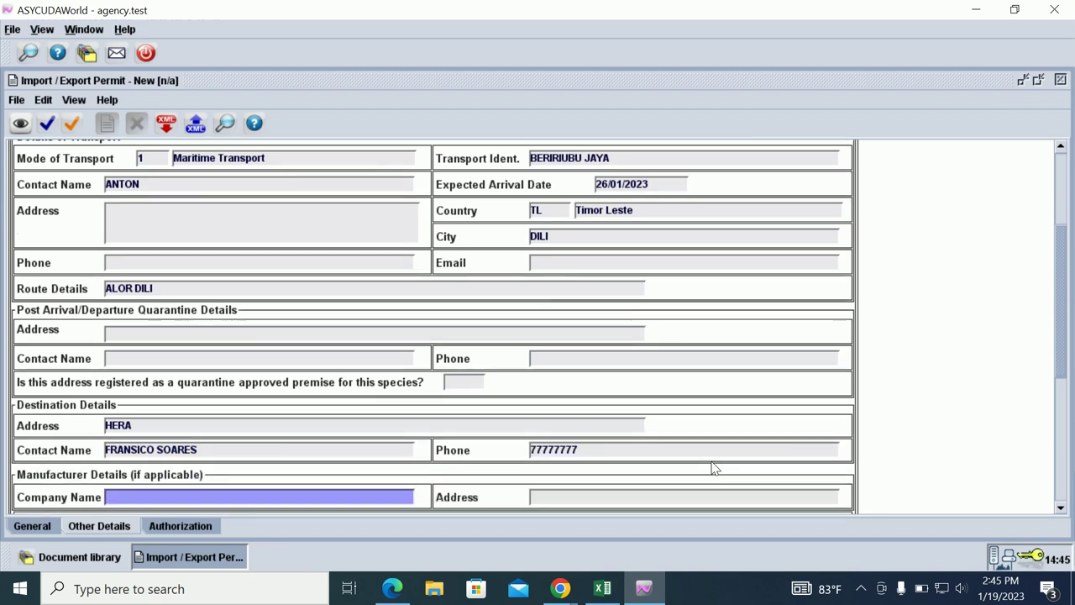
# Set the proposed end use to comercial.
pyautogui.press('Tab')
pyautogui.press('Tab')
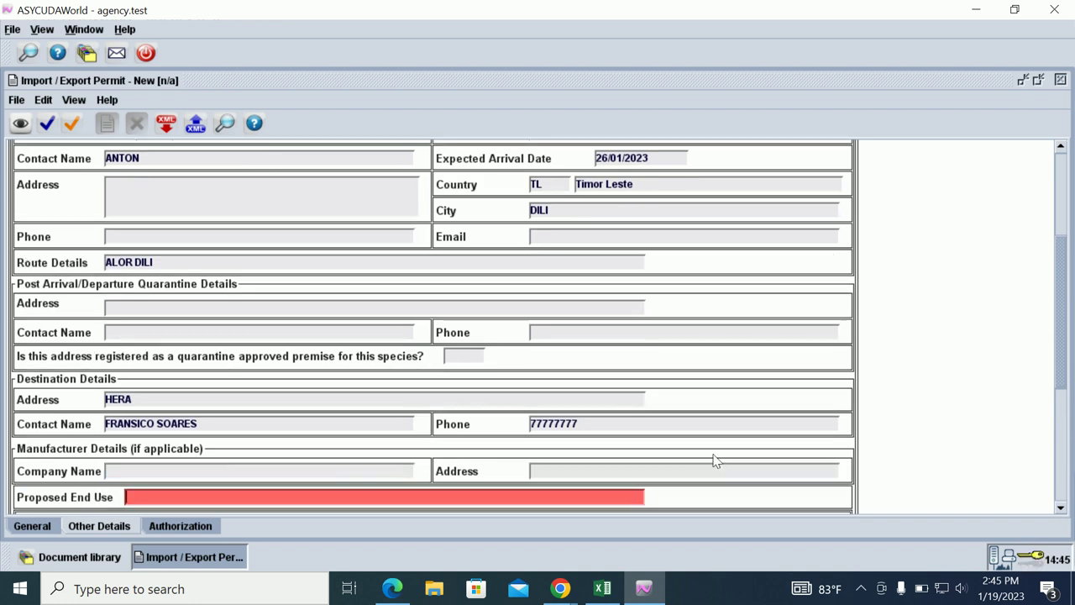
pyautogui.scroll(-2, 378, 454)
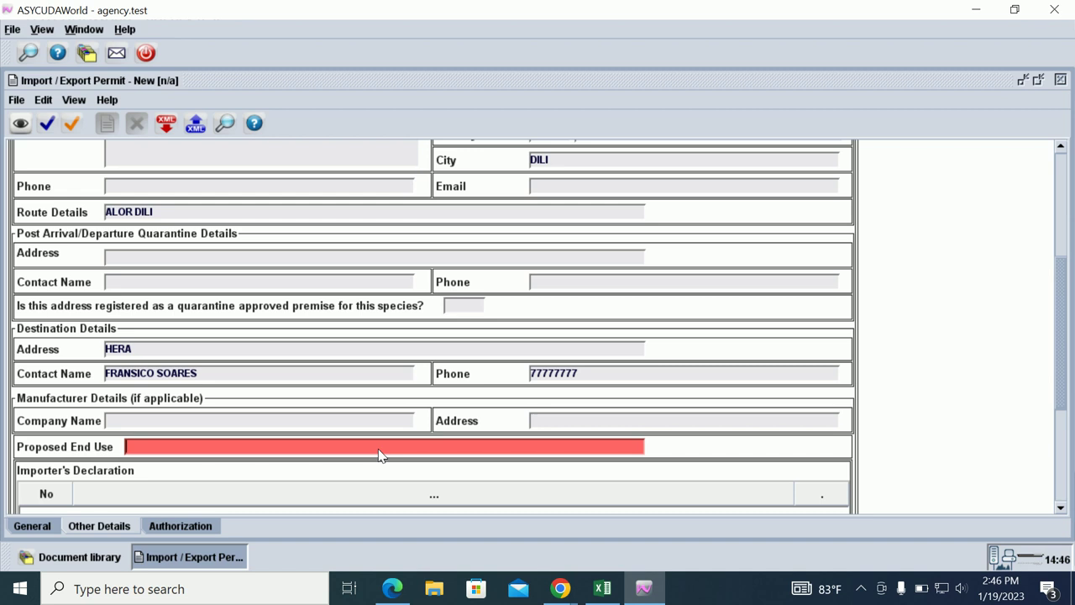
pyautogui.write('comercial')
pyautogui.press('Tab')
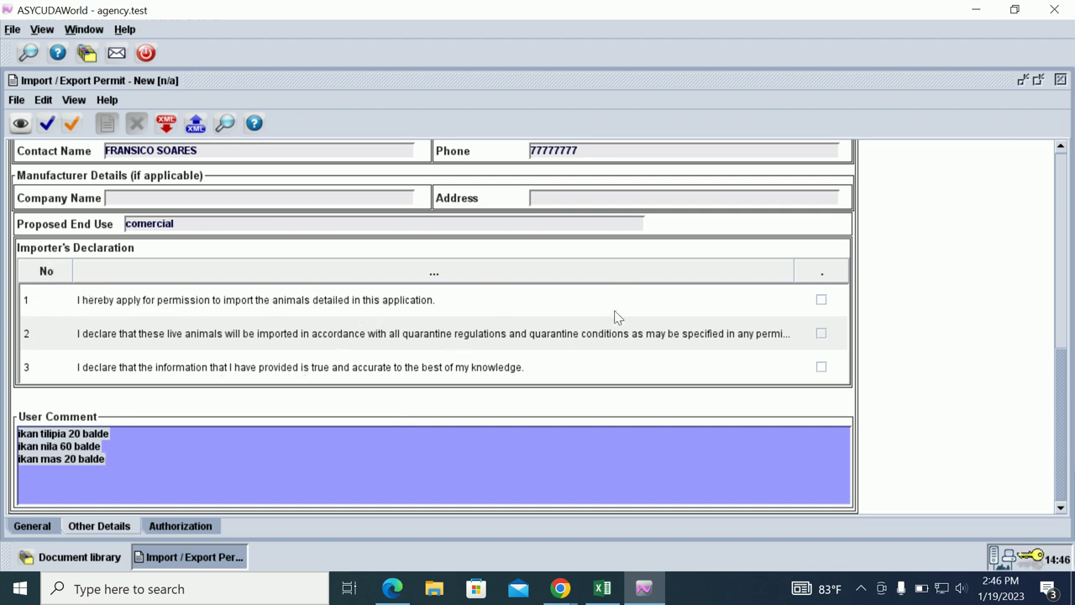
# Tick all three Importer's Declaration checkboxes.
pyautogui.click(822, 300)
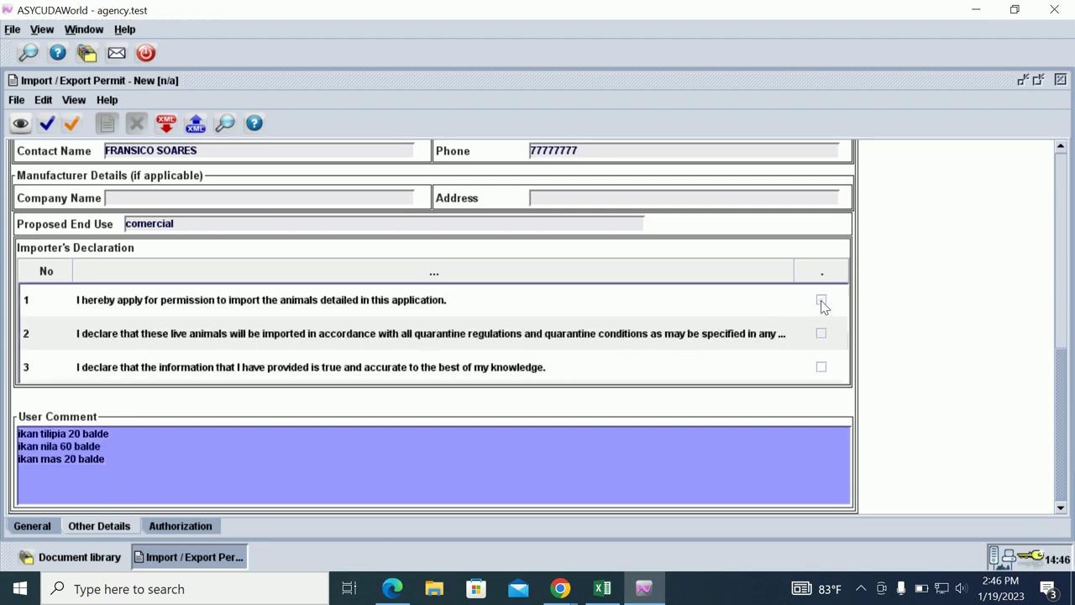
pyautogui.click(822, 300)
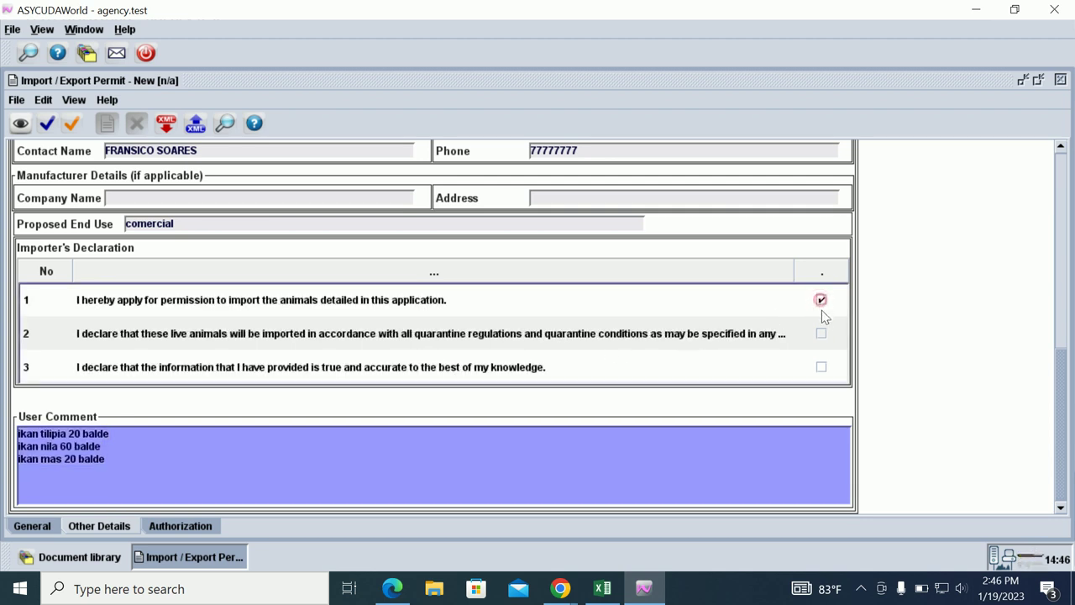
pyautogui.click(821, 333)
pyautogui.click(822, 367)
pyautogui.click(181, 529)
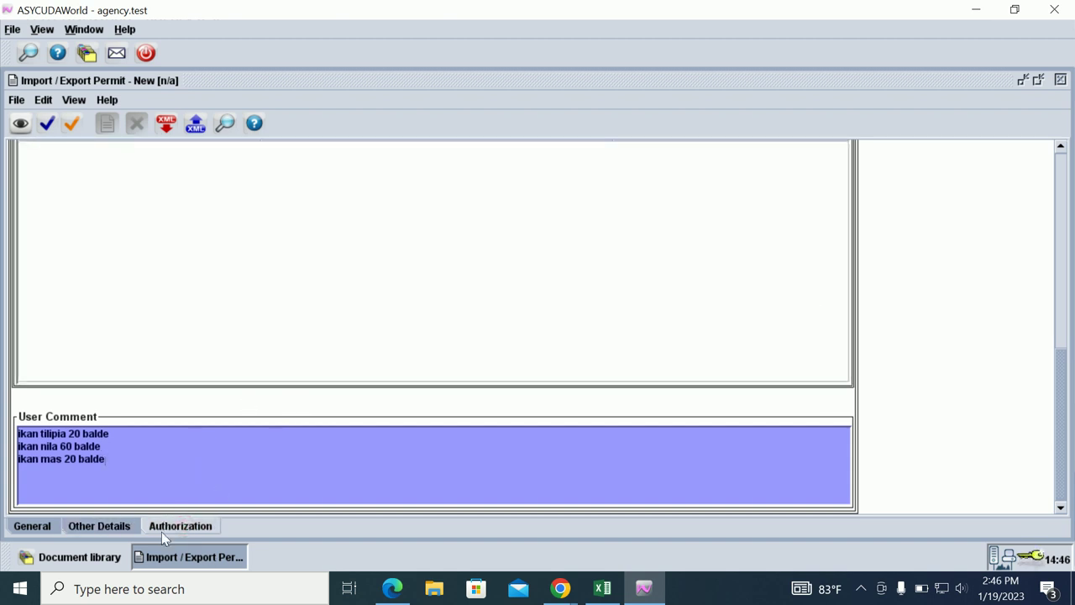
# Answer NO to attached agency authorization and to genetically manipulated material.
pyautogui.moveTo(1057, 389); pyautogui.dragTo(1053, 220)
pyautogui.click(538, 293)
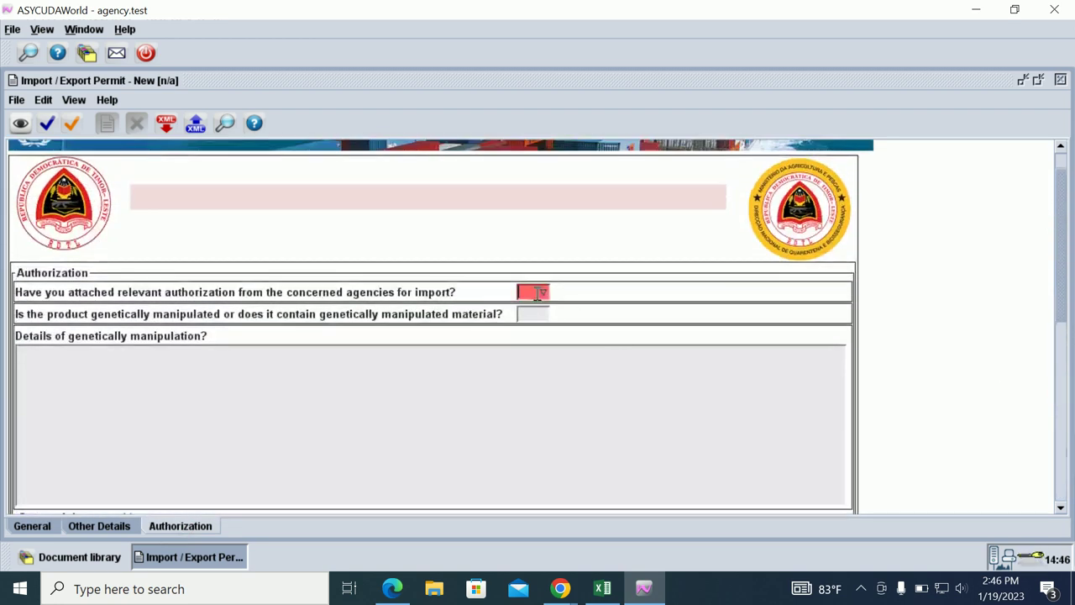
pyautogui.click(544, 293)
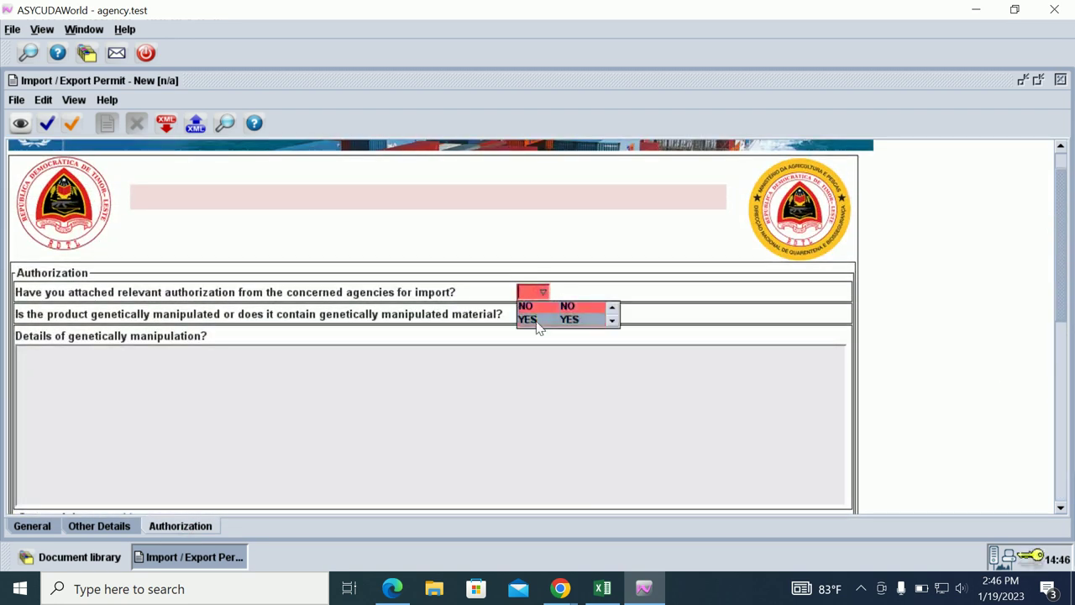
pyautogui.click(532, 307)
pyautogui.click(541, 314)
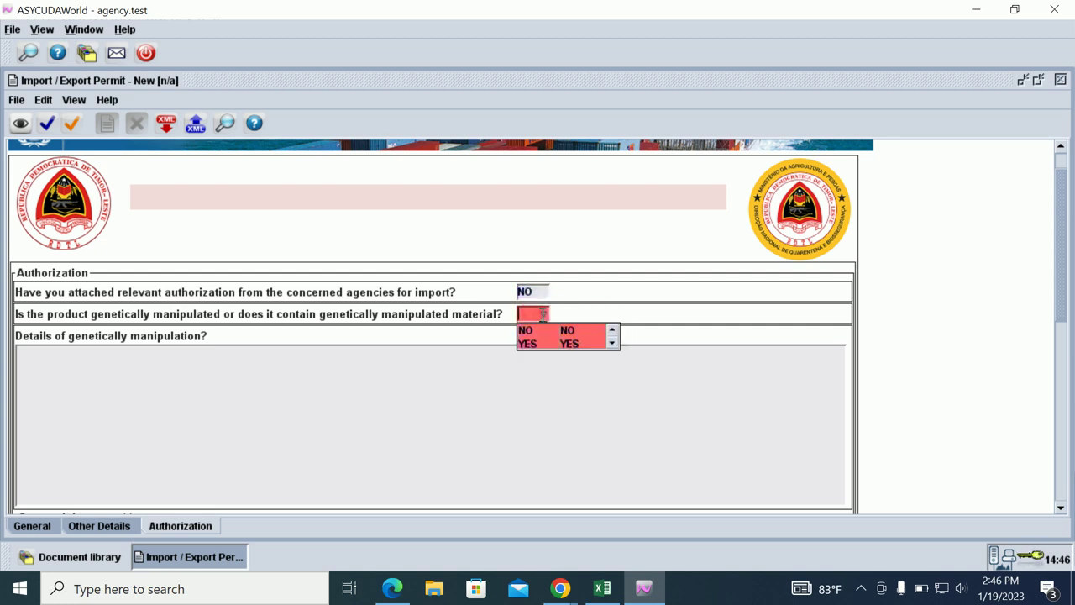
pyautogui.click(542, 332)
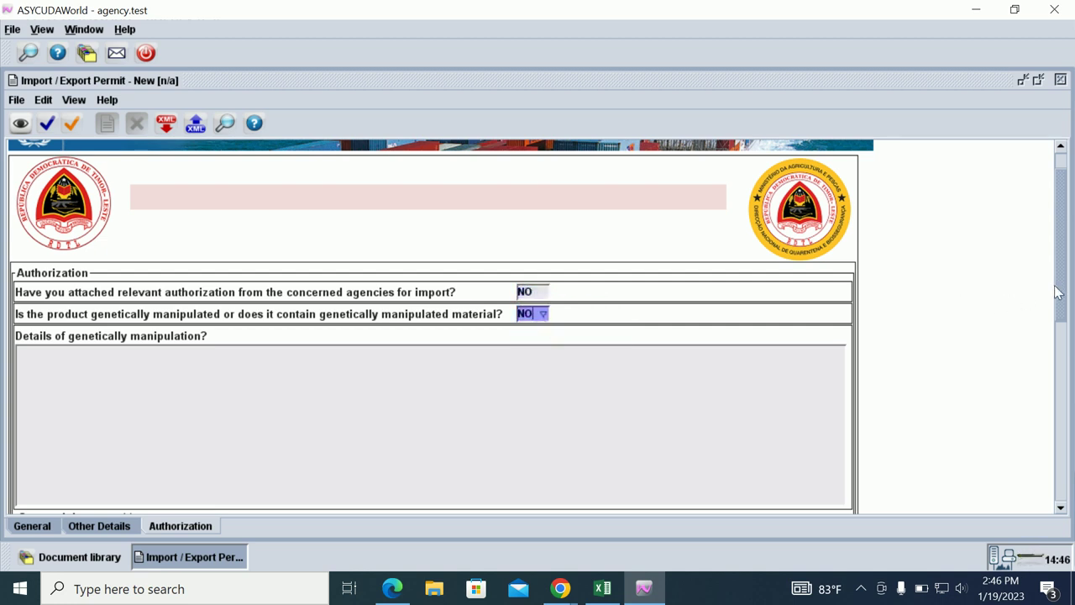
pyautogui.scroll(-5, 1057, 291)
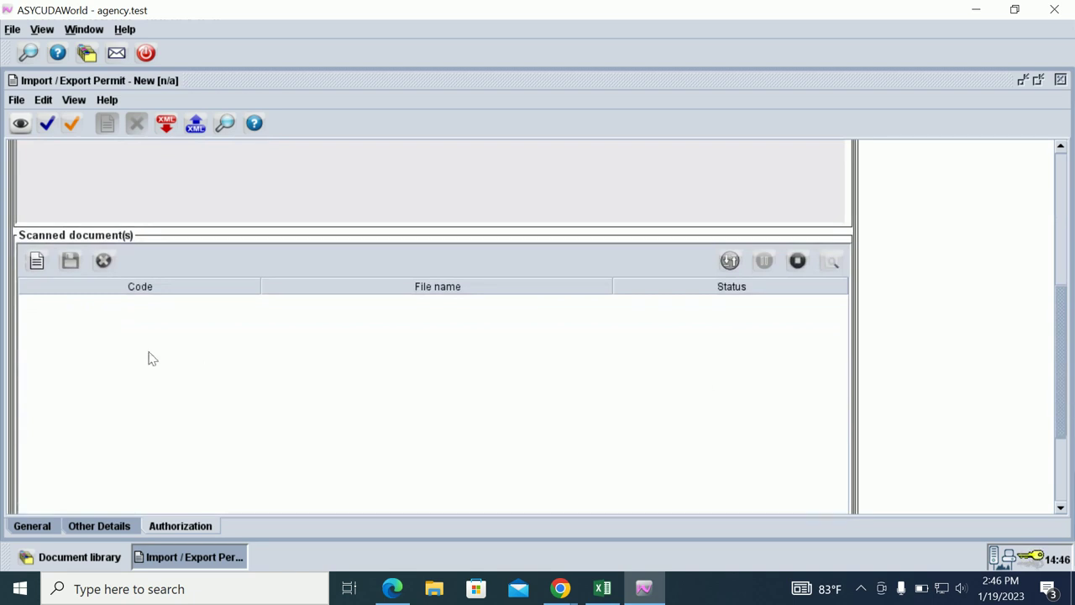
# Attach Packing List.pdf as a scanned document with code 150.
pyautogui.click(36, 260)
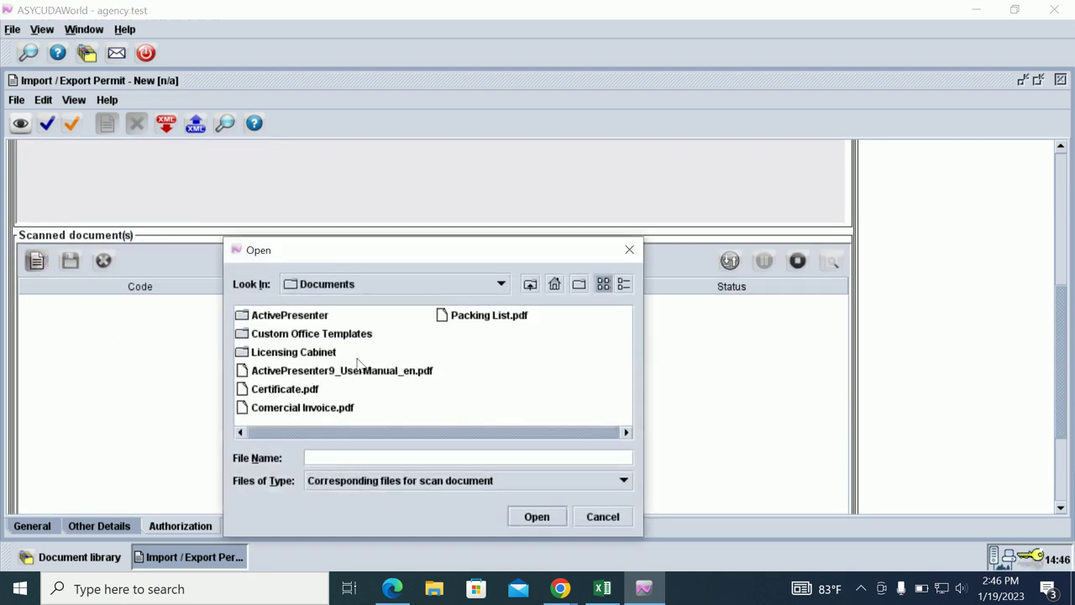
pyautogui.doubleClick(471, 317)
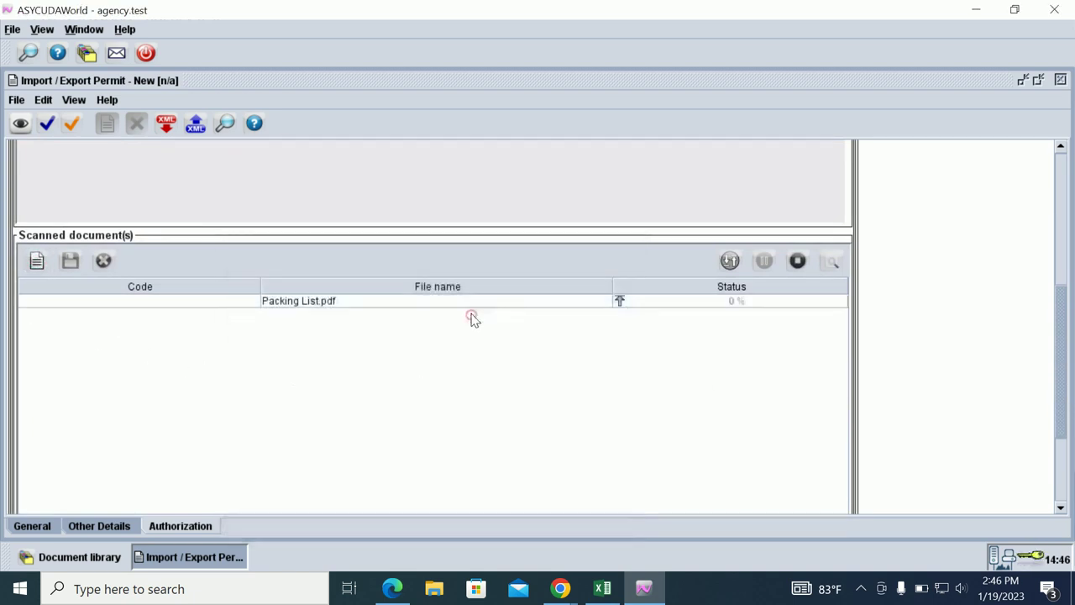
pyautogui.click(257, 306)
pyautogui.click(254, 300)
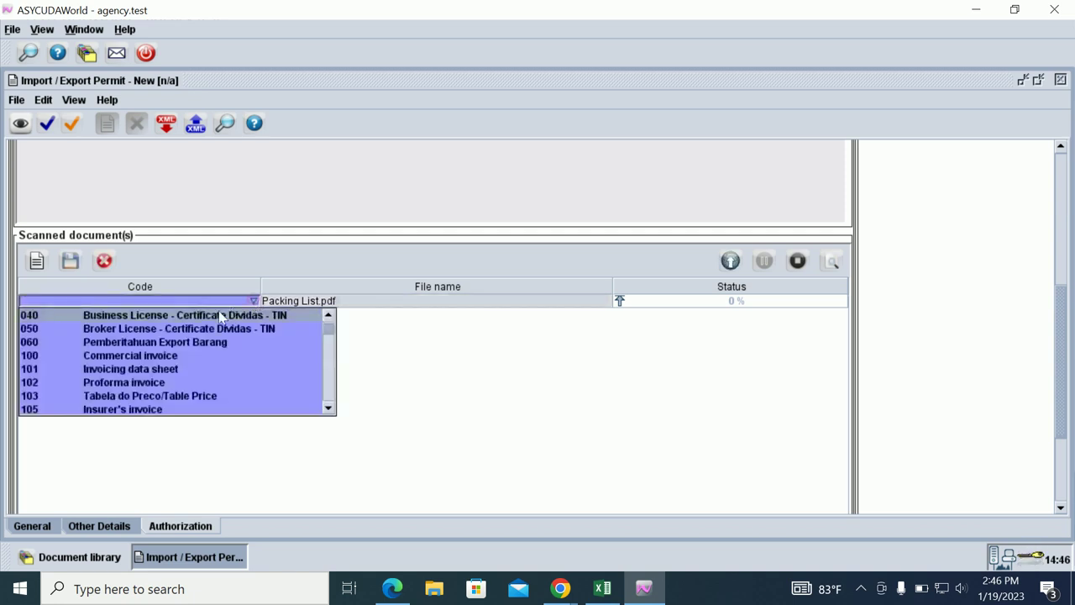
pyautogui.scroll(-2, 80, 382)
pyautogui.scroll(-1, 79, 382)
pyautogui.scroll(2, 69, 374)
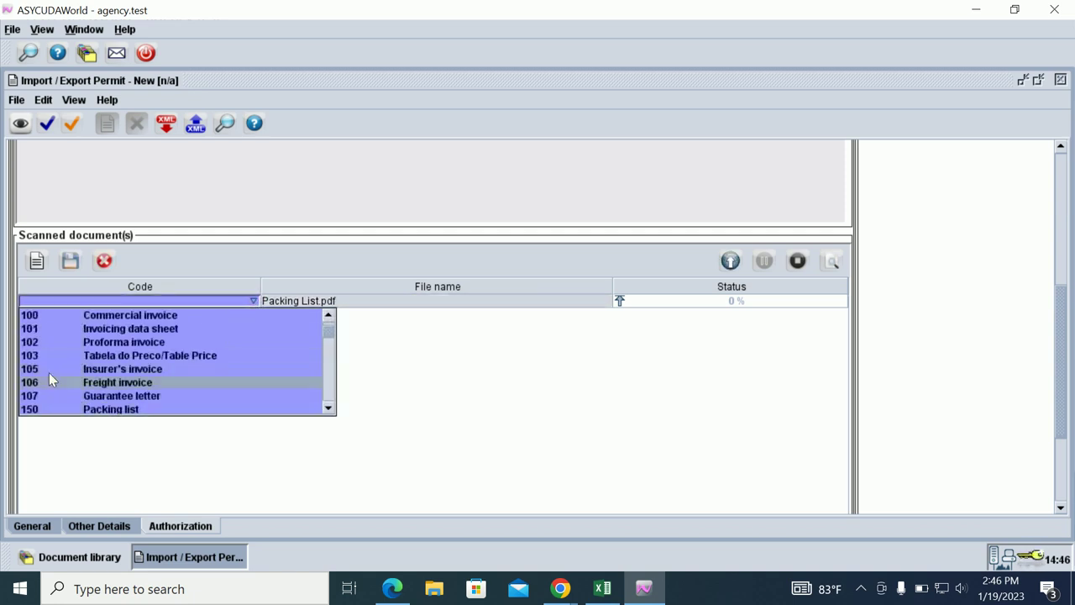
pyautogui.scroll(-1, 63, 390)
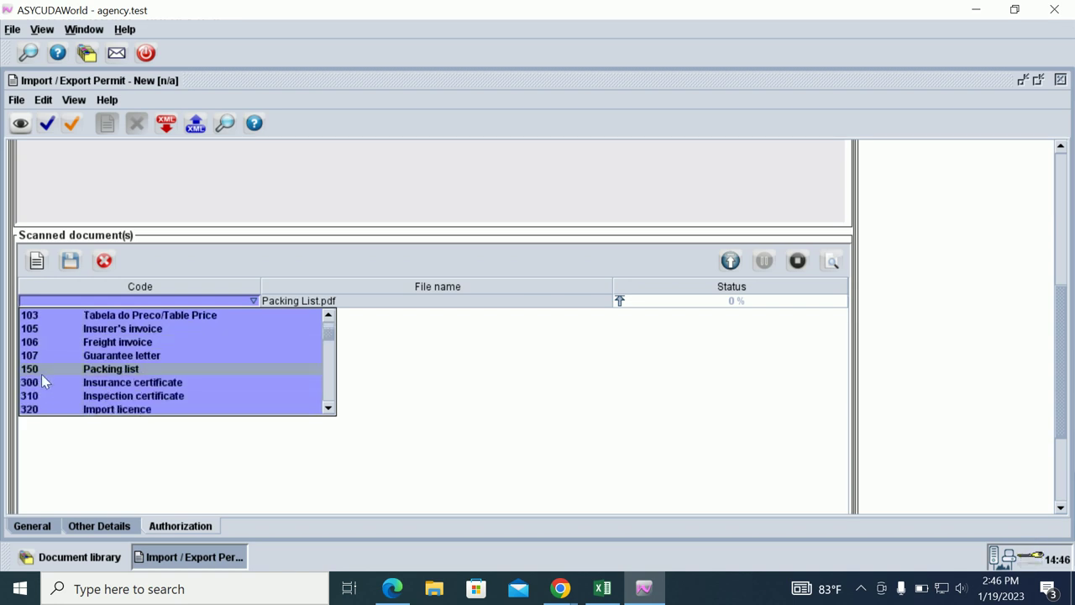
pyautogui.click(42, 370)
# Attach Comercial Invoice.pdf as a scanned document with code 100.
pyautogui.click(37, 261)
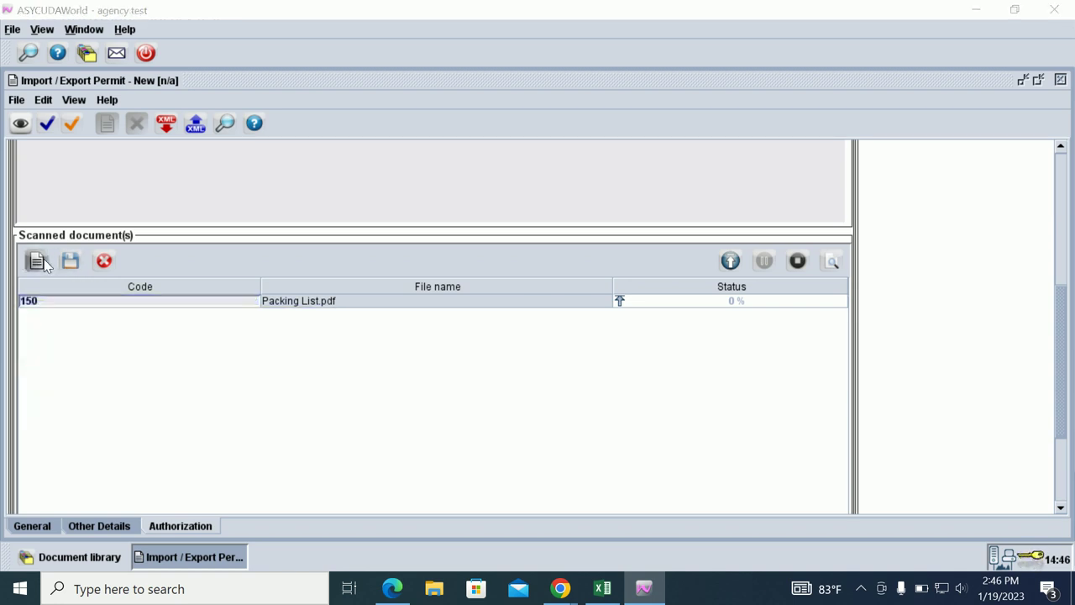
pyautogui.click(307, 408)
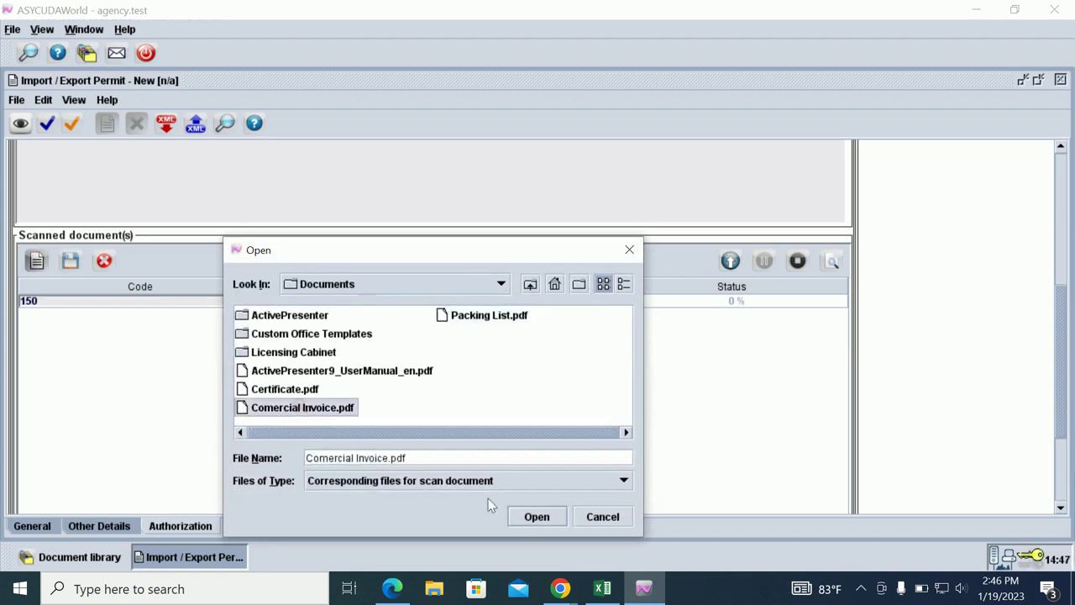
pyautogui.click(536, 517)
pyautogui.click(256, 318)
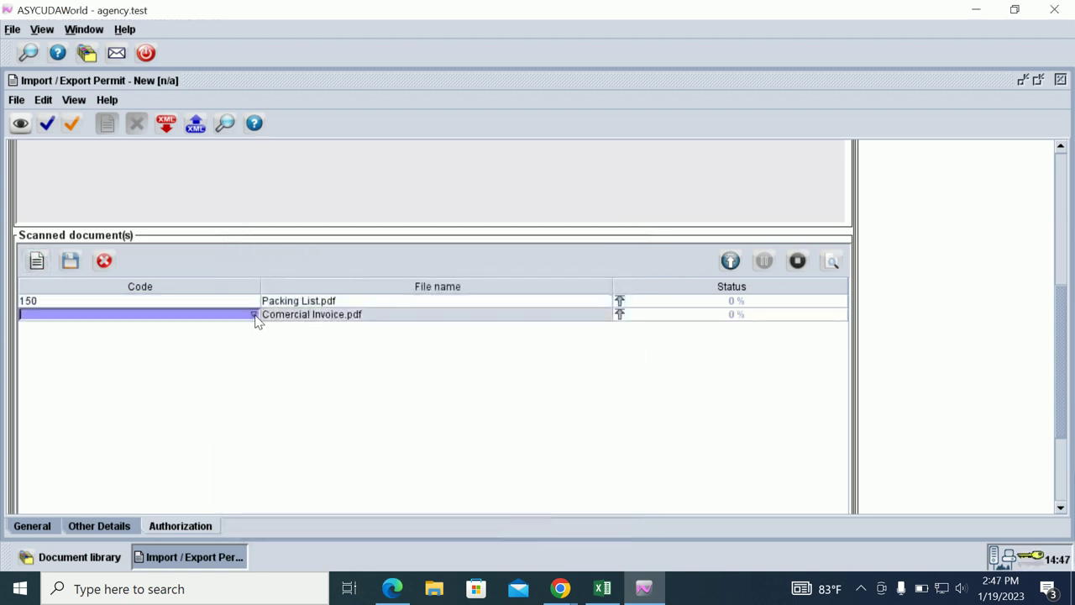
pyautogui.click(75, 369)
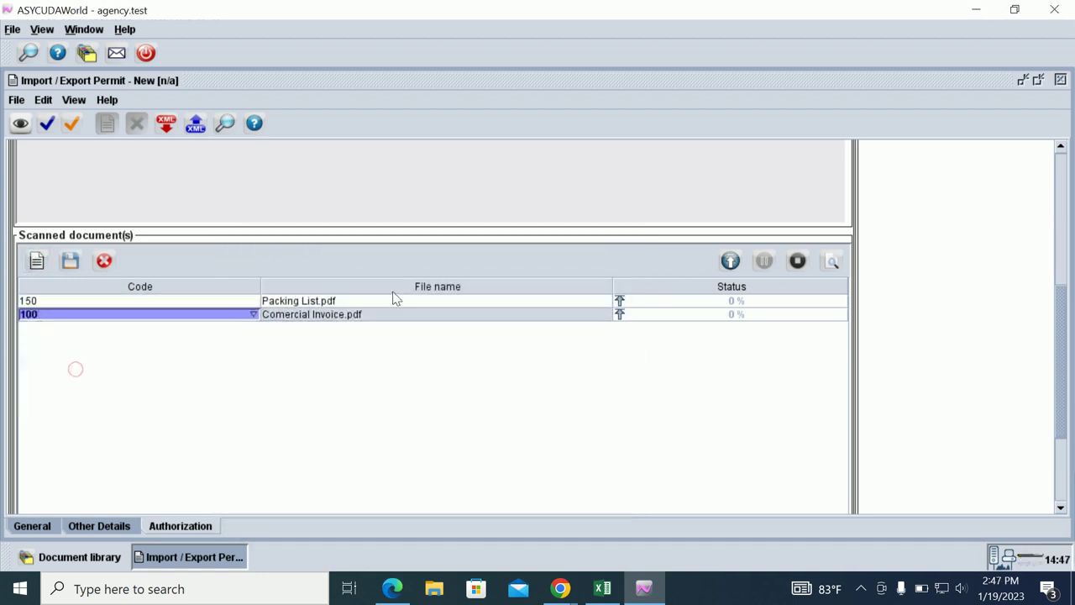
pyautogui.click(432, 313)
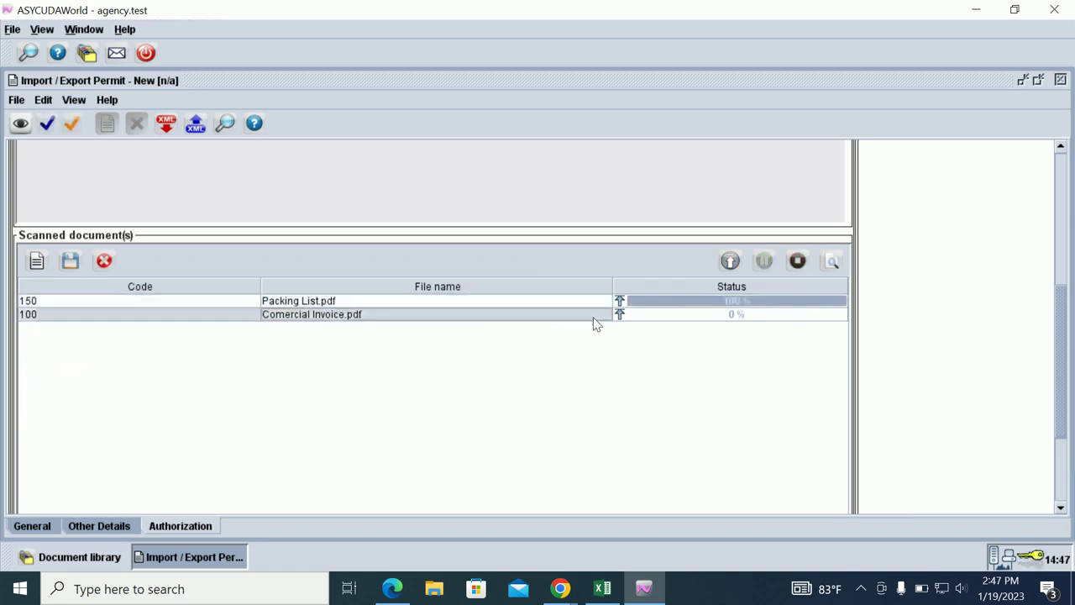
# Return to the top of the General page and run Verify, acknowledging 'Document verified!'.
pyautogui.click(105, 526)
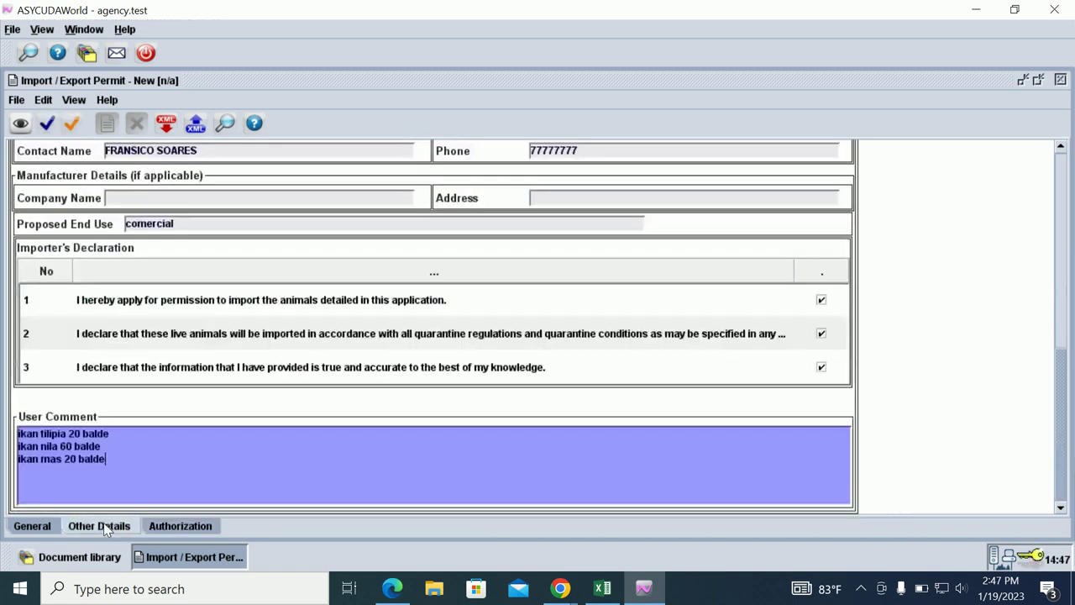
pyautogui.click(46, 524)
pyautogui.scroll(5, 202, 403)
pyautogui.scroll(3, 212, 395)
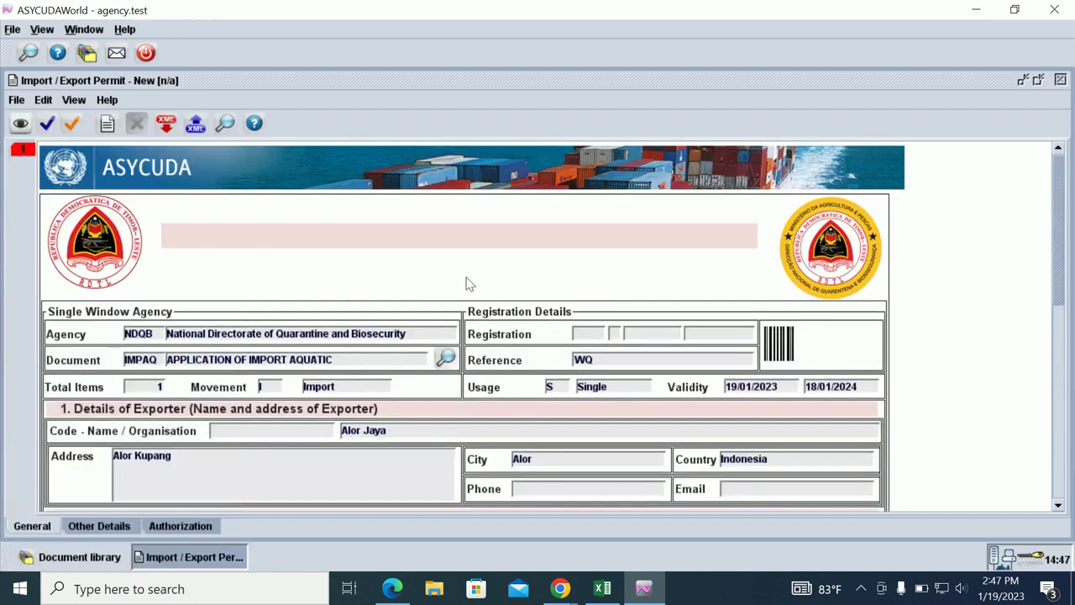
pyautogui.click(20, 124)
pyautogui.click(538, 329)
pyautogui.click(861, 589)
pyautogui.click(861, 555)
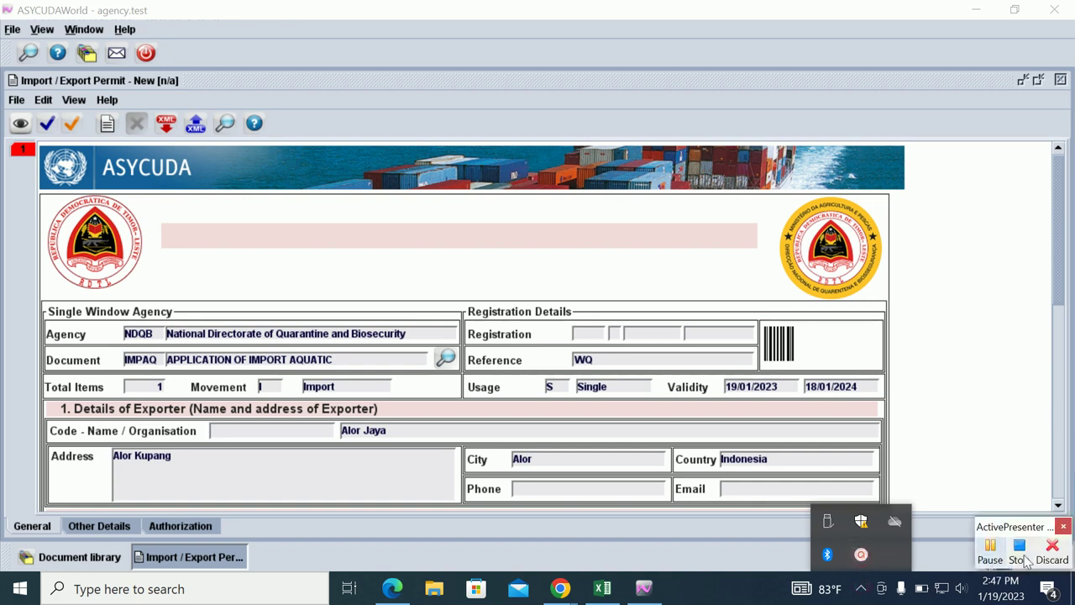